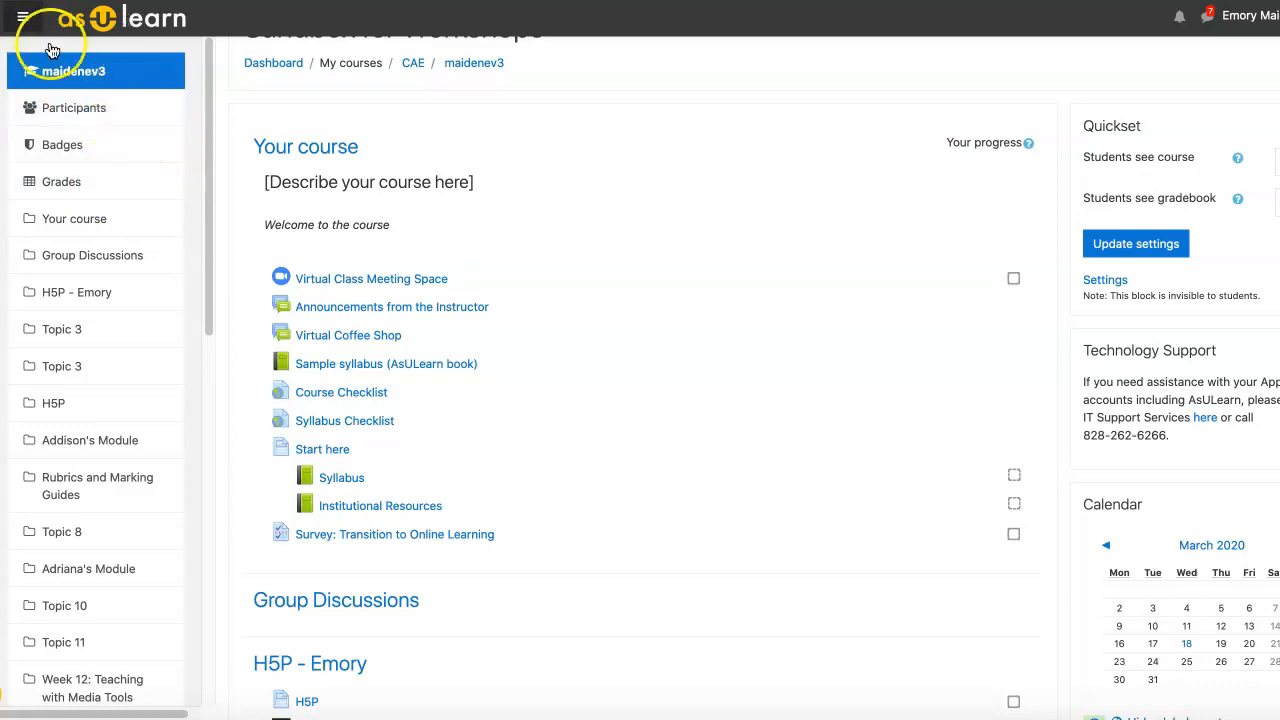
Step: Open the course's Participants page listing the 10 enrolled participants
click(119, 120)
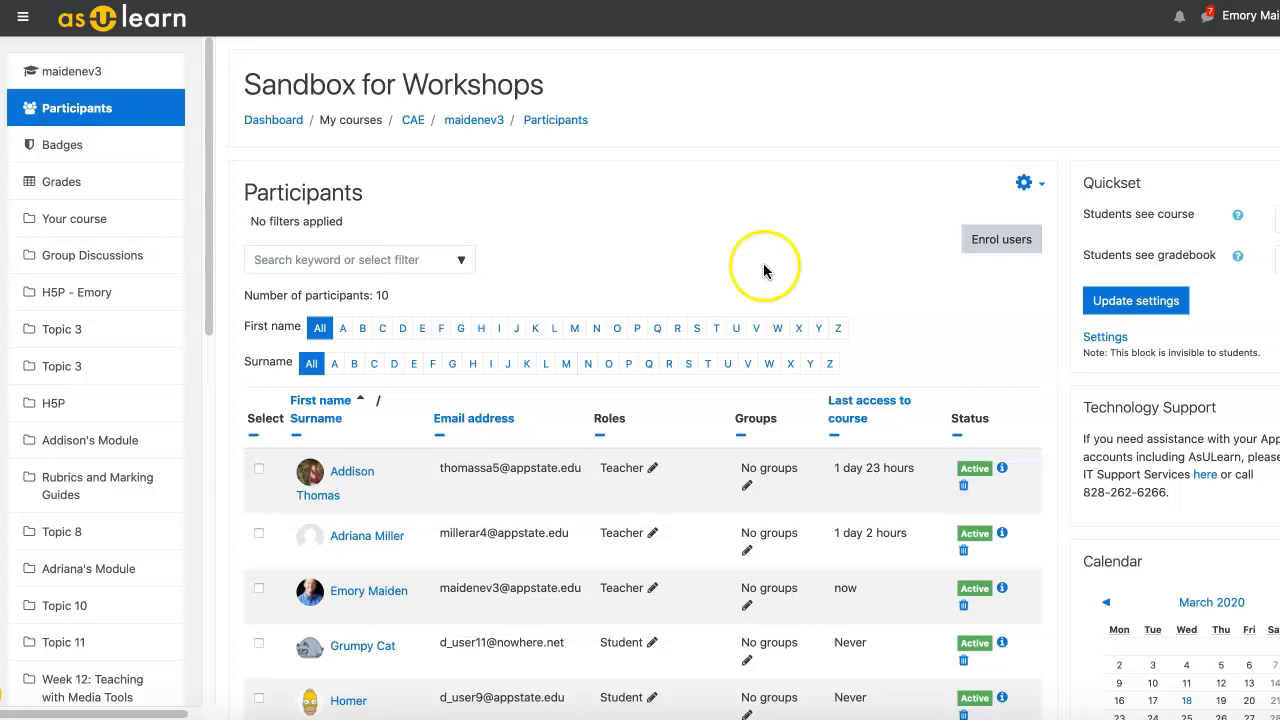
Step: Go from the Participants page to the Groups page listing Discussion A through D
click(1030, 186)
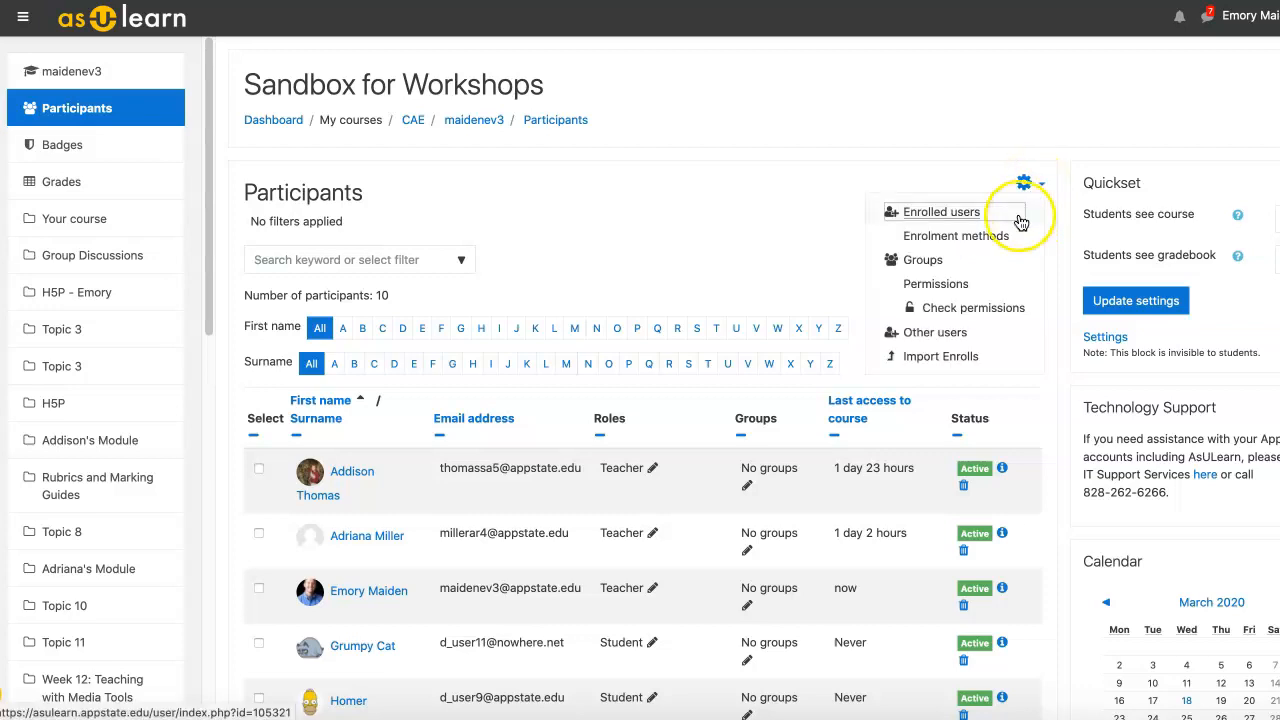
click(944, 264)
click(785, 220)
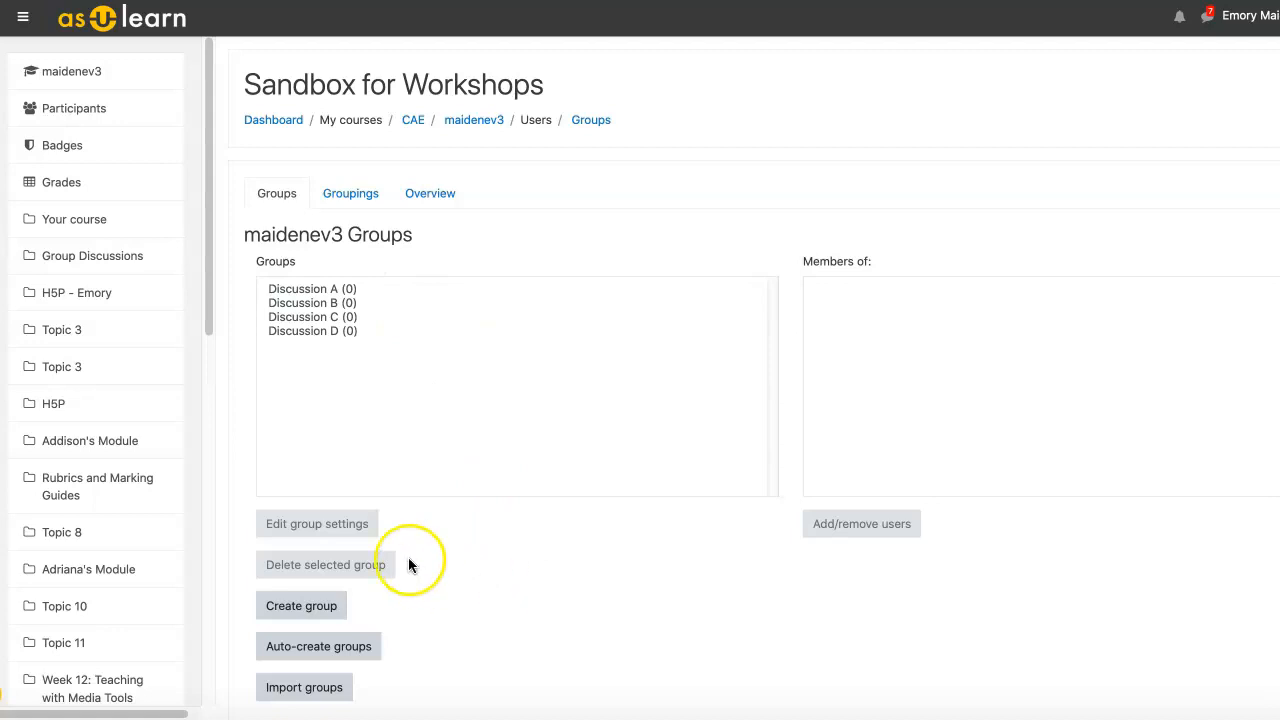
Step: Create and save a fifth group, Discussion E, with no members
click(316, 608)
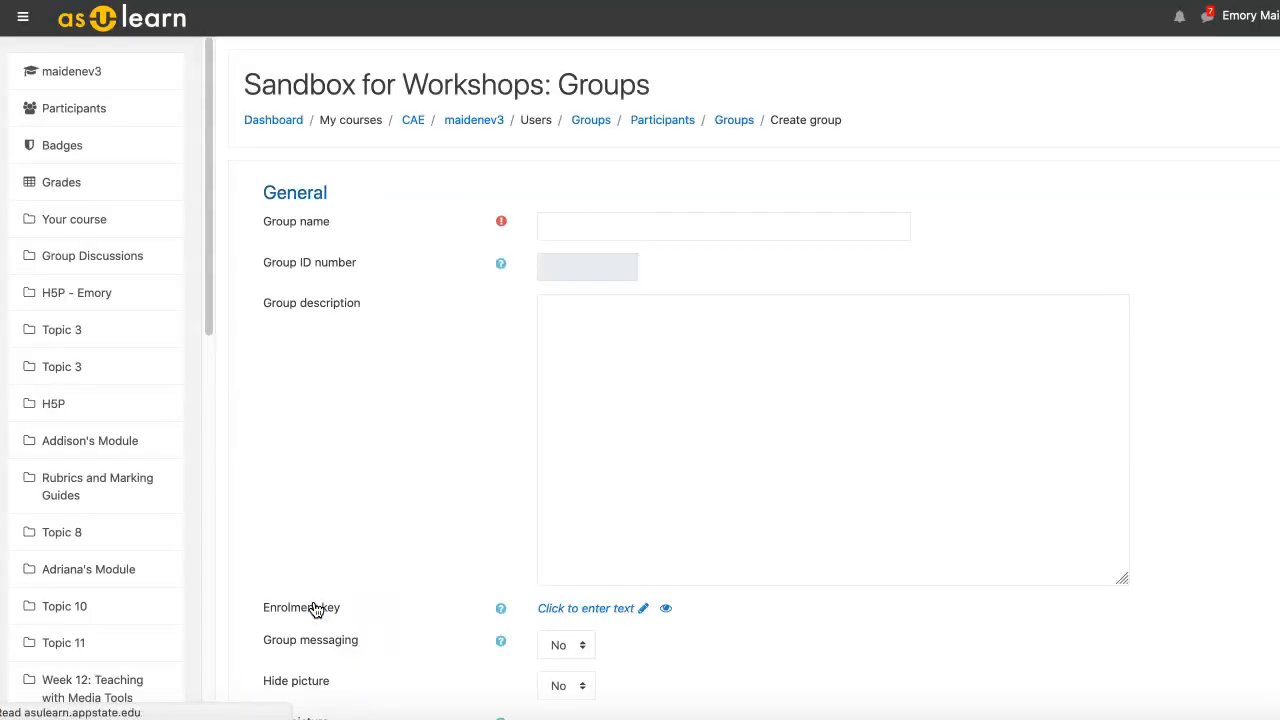
click(638, 226)
text(D)
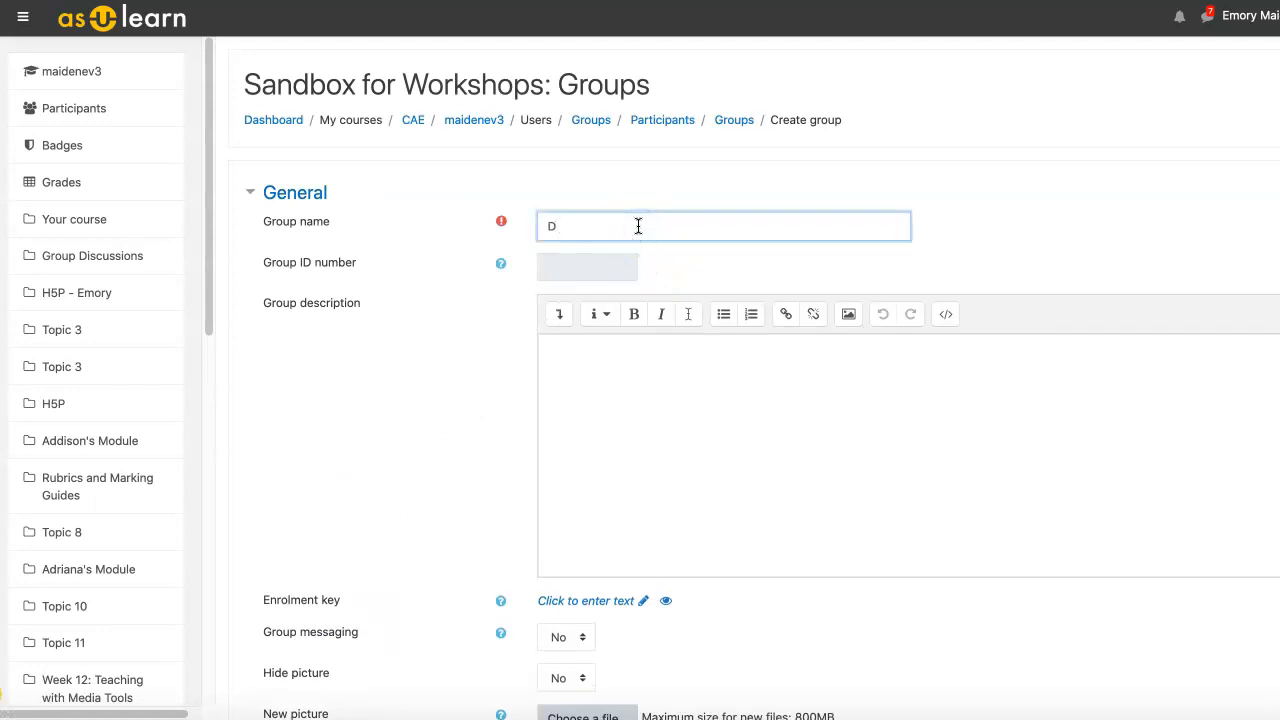
text(iscussion)
text( 5)
scroll(826, 368, down, 3)
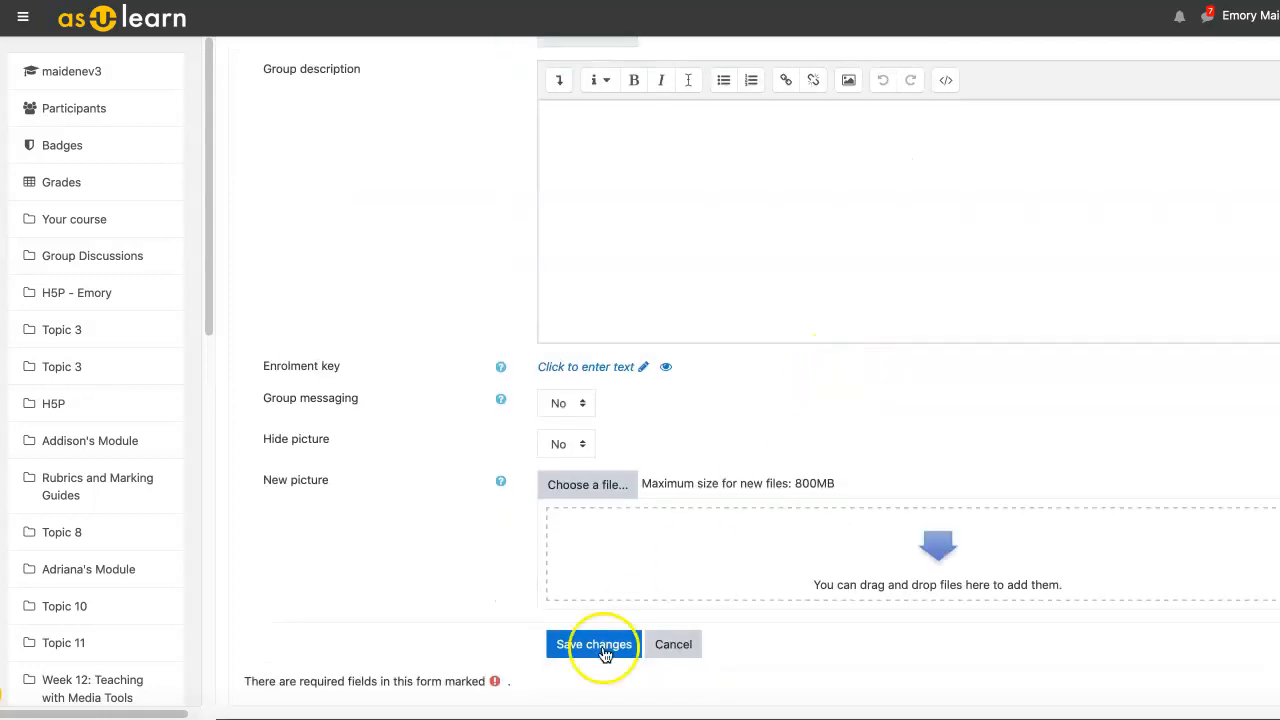
click(578, 656)
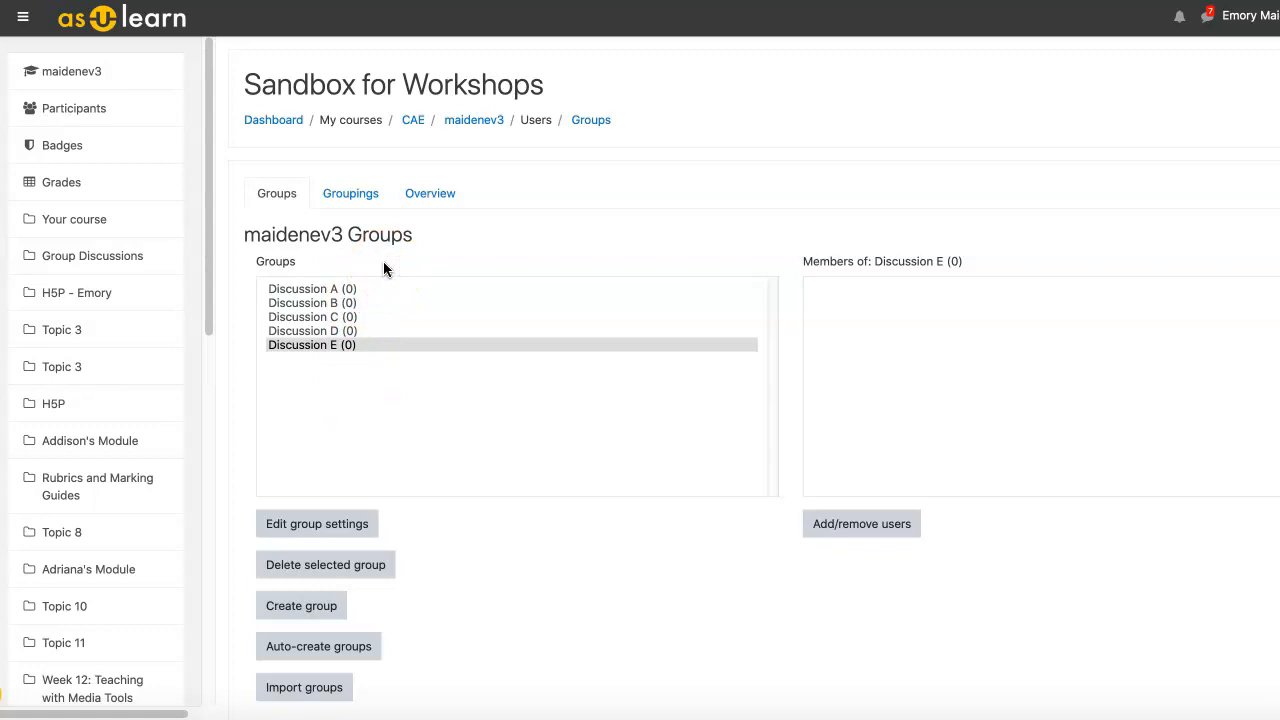
Step: Add two students to Discussion A and return to the groups list
click(393, 288)
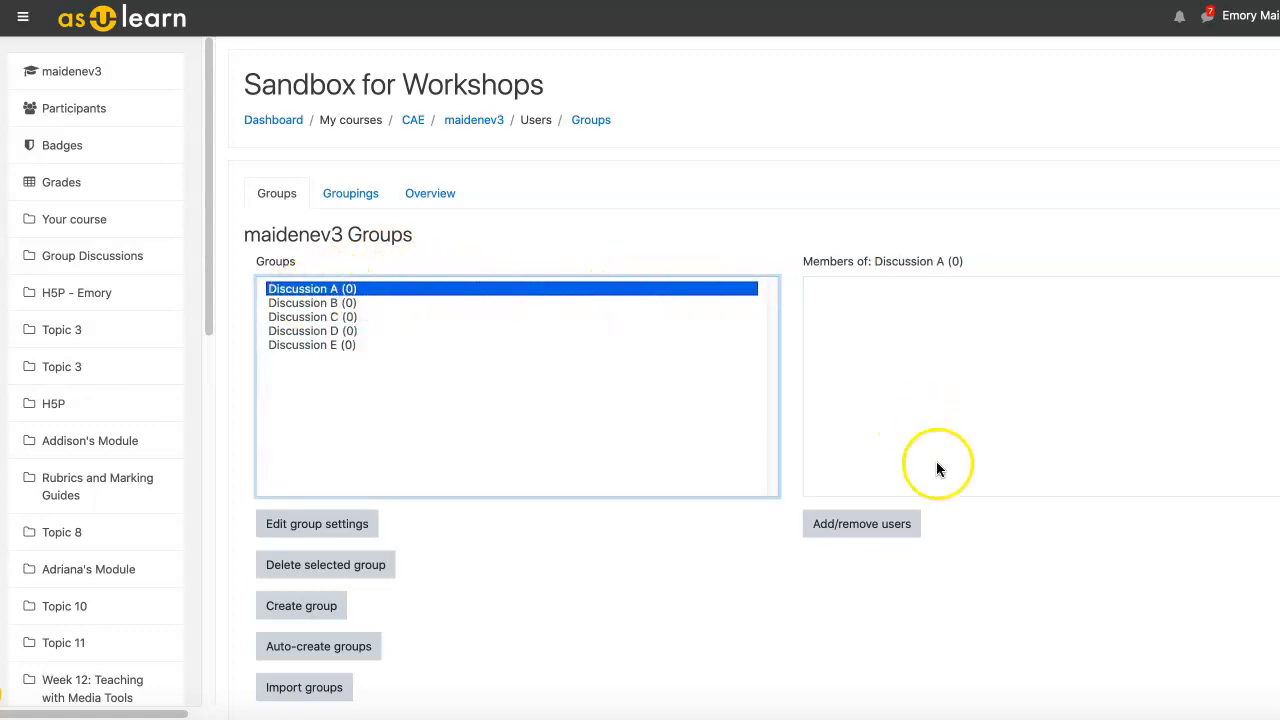
click(883, 530)
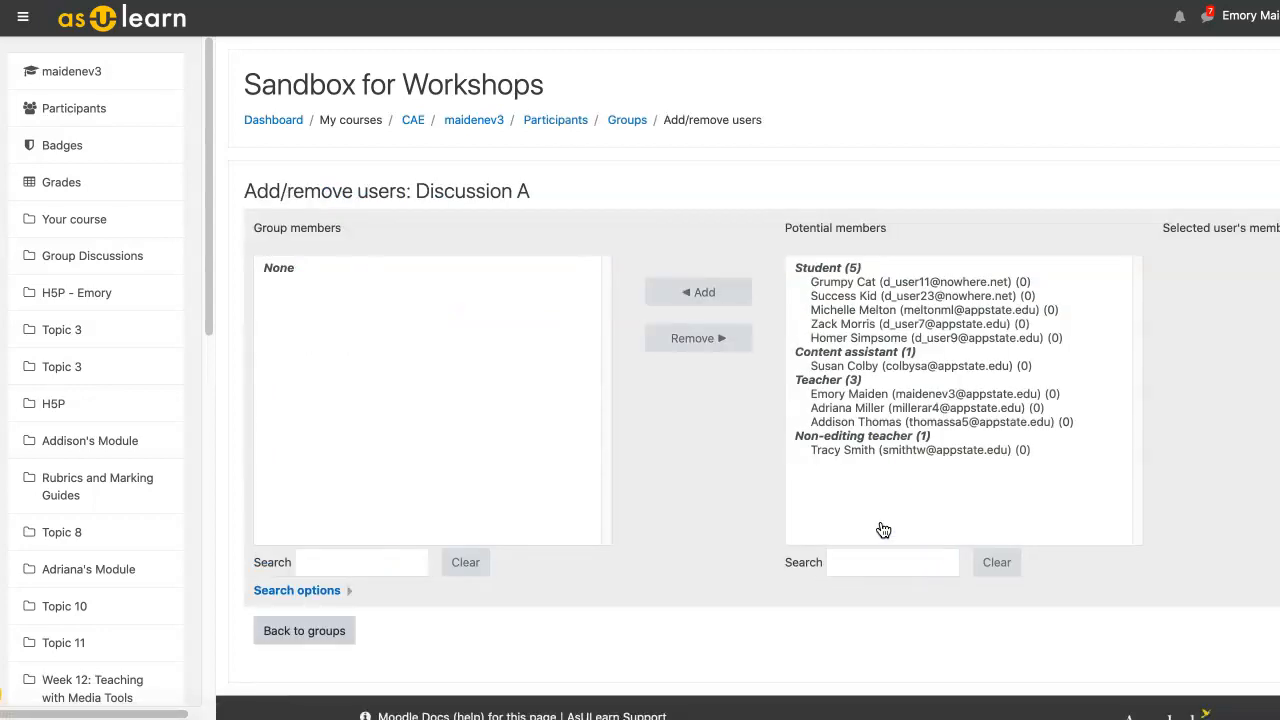
click(895, 324)
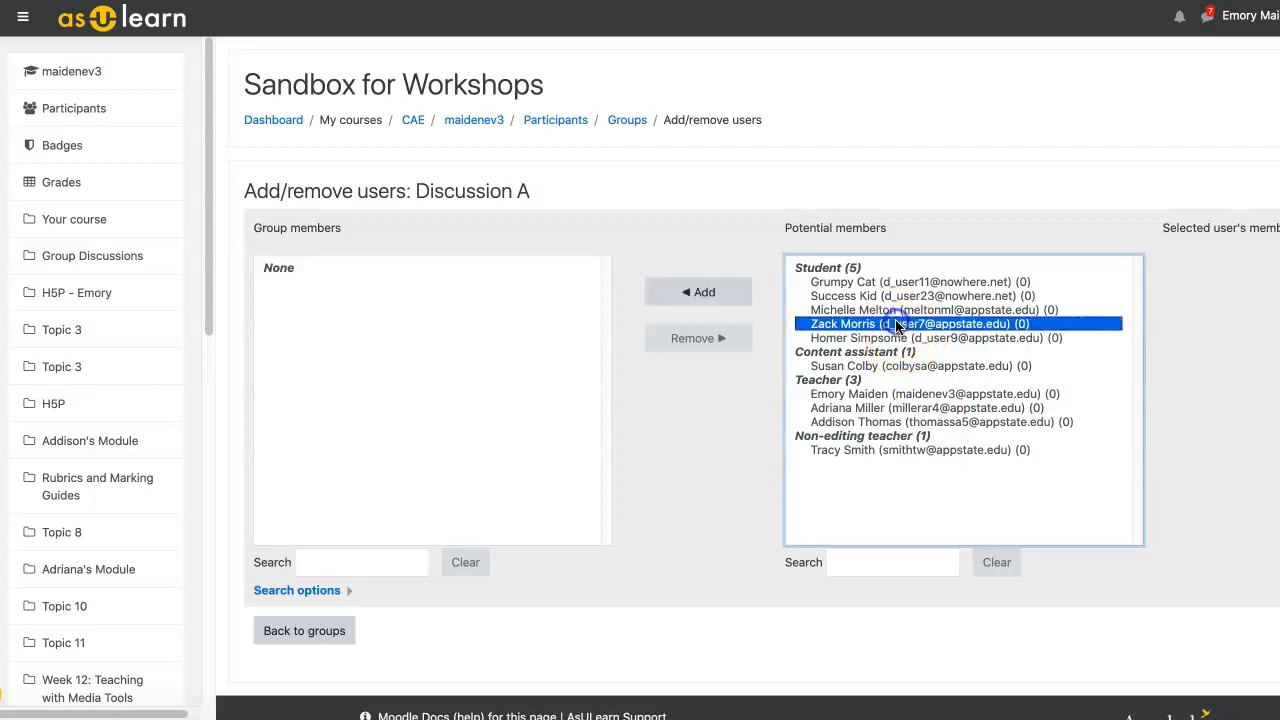
shift+click(893, 338)
click(749, 294)
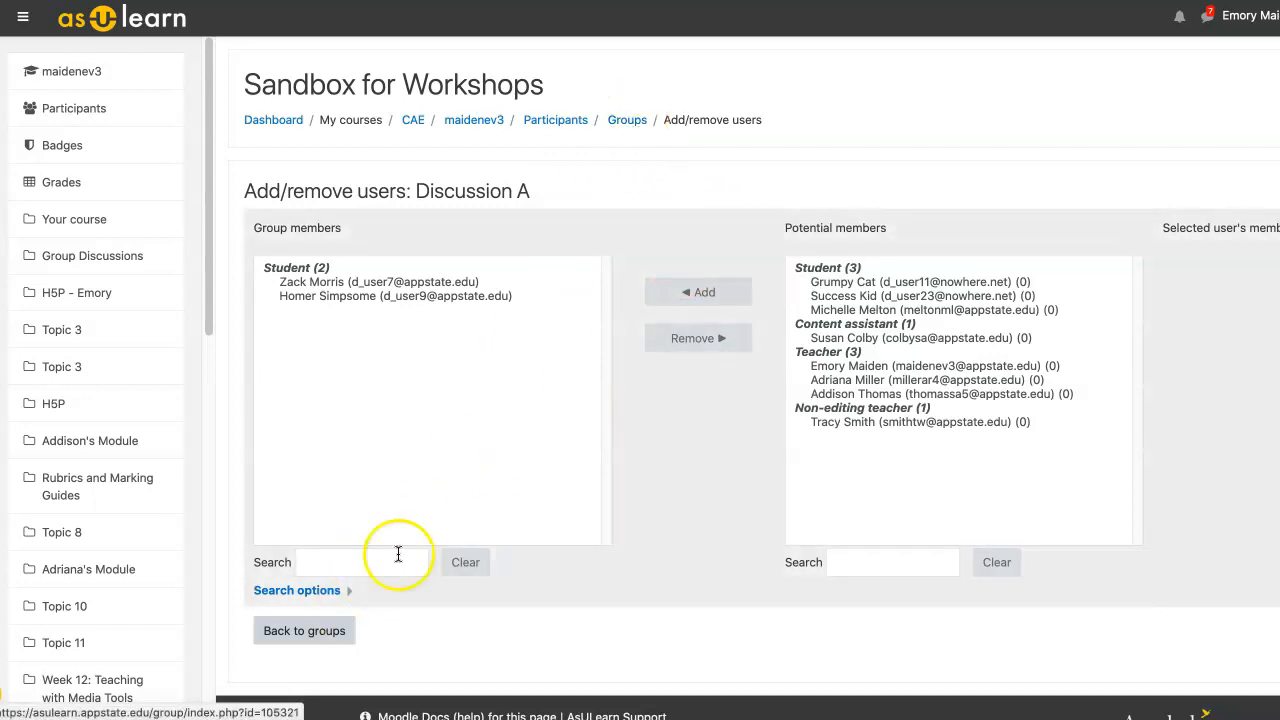
click(310, 631)
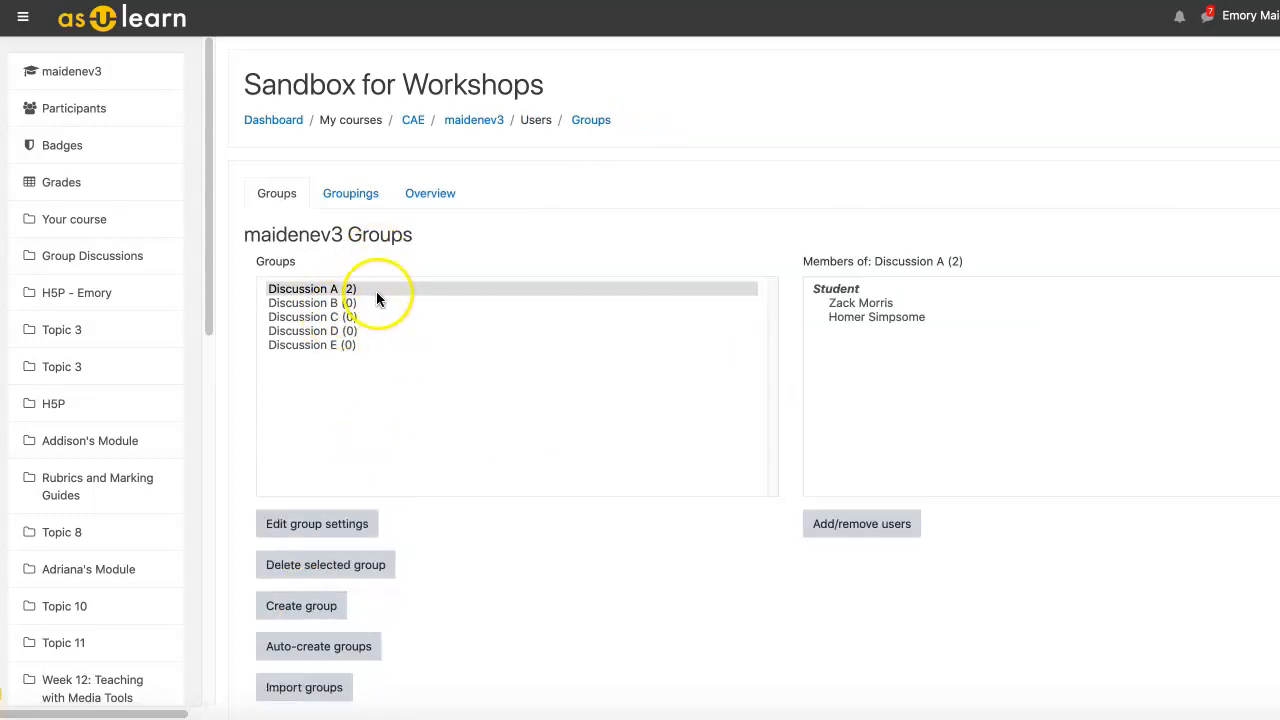
Step: Select Discussion B to manage its members next
click(345, 303)
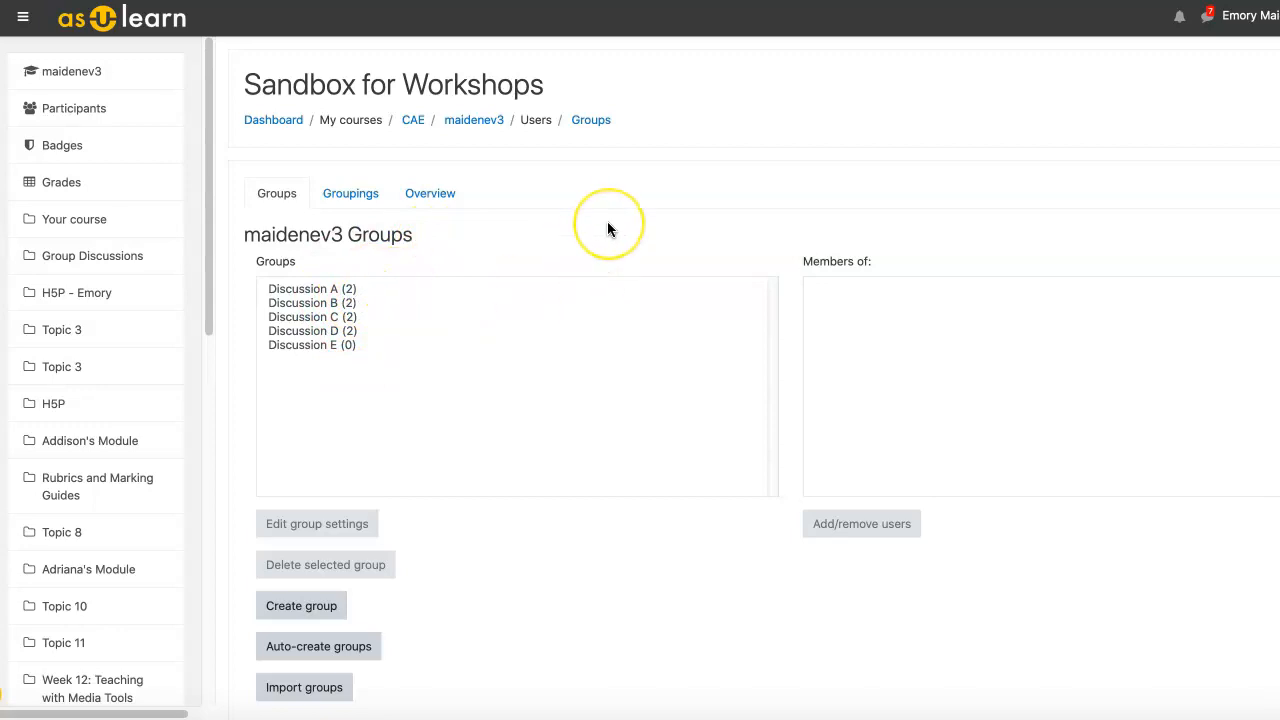
scroll(608, 229, down, 3)
scroll(607, 229, up, 3)
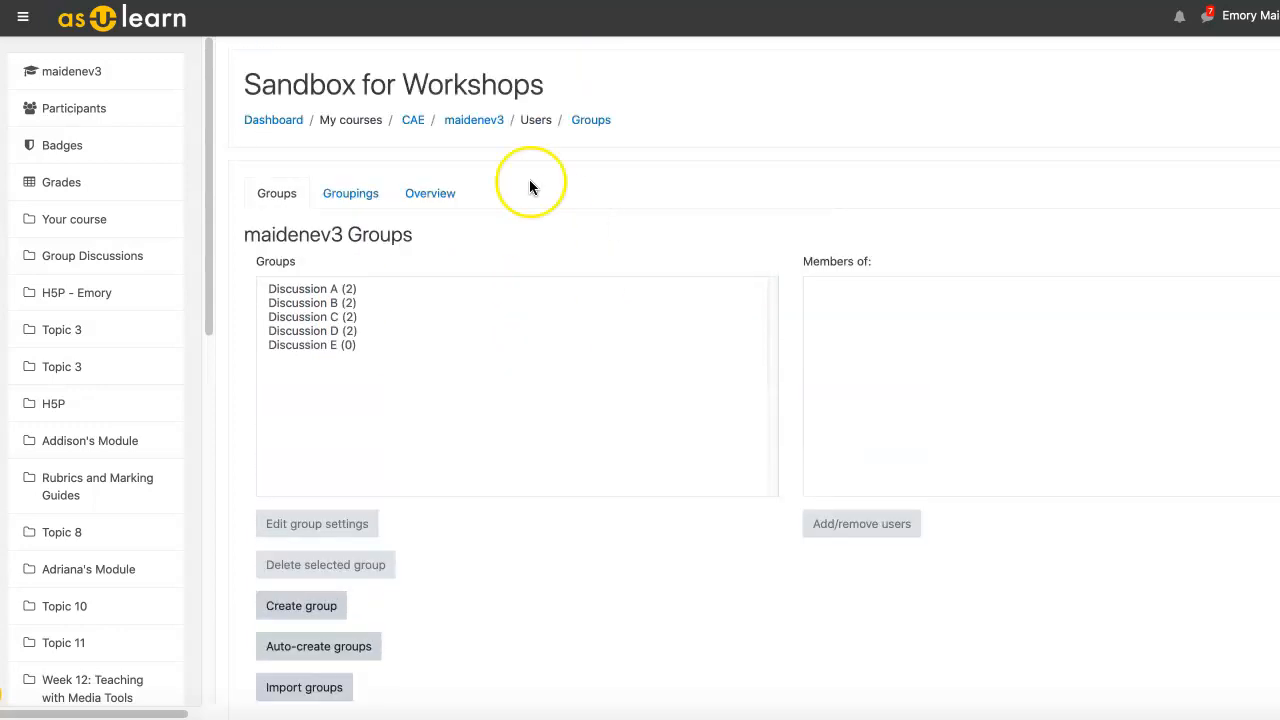
Step: Return to the Sandbox for Workshops course page with editing turned on, at Group Discussions
click(482, 123)
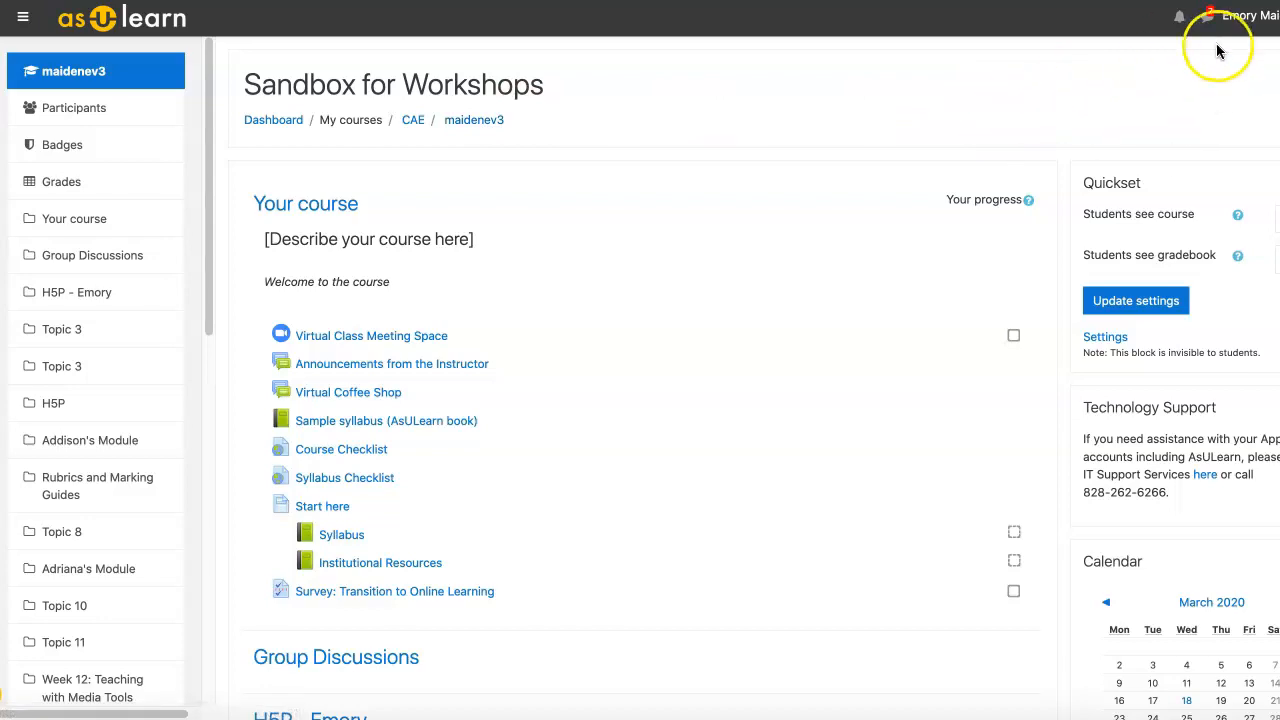
drag(1279, 90, 1277, 90)
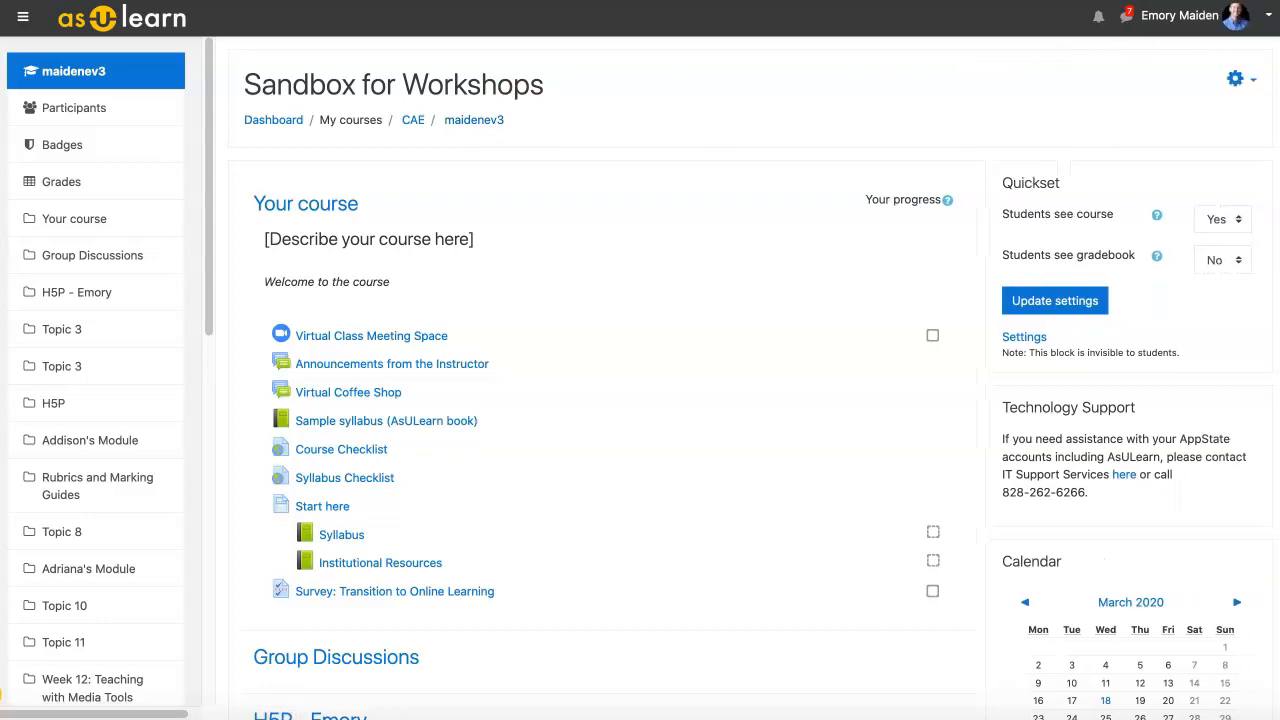
click(1237, 79)
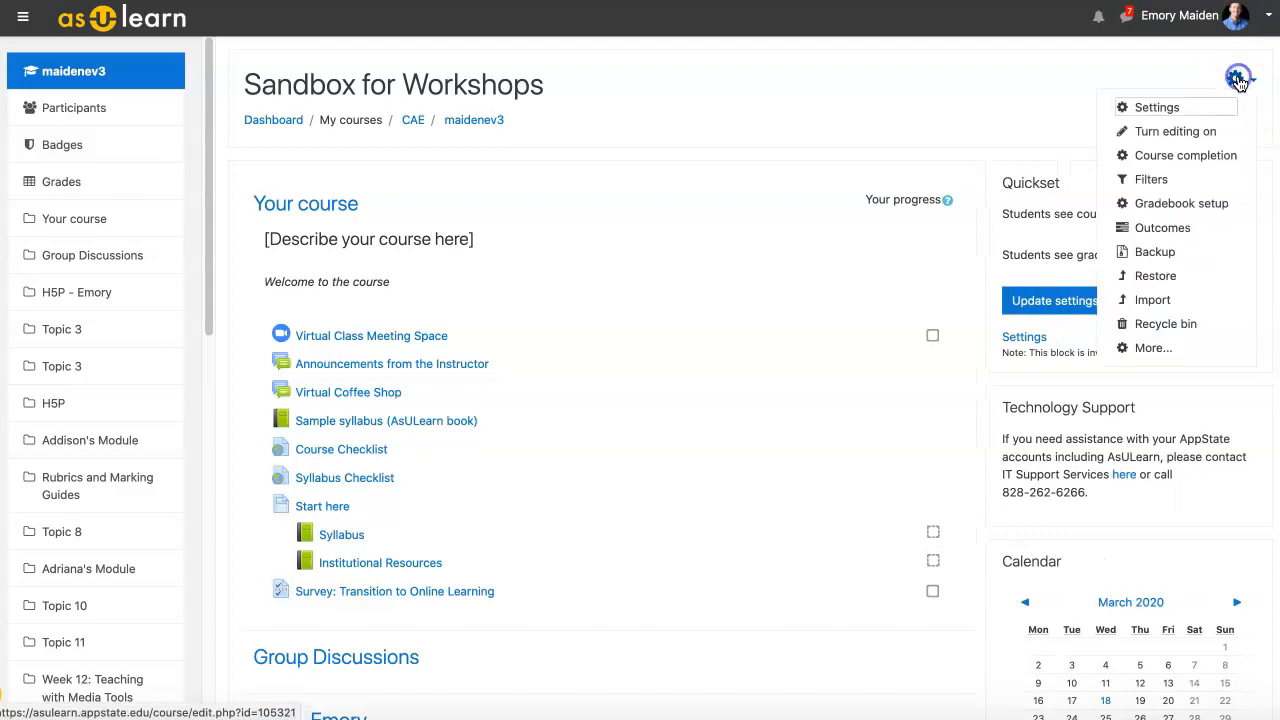
click(1194, 138)
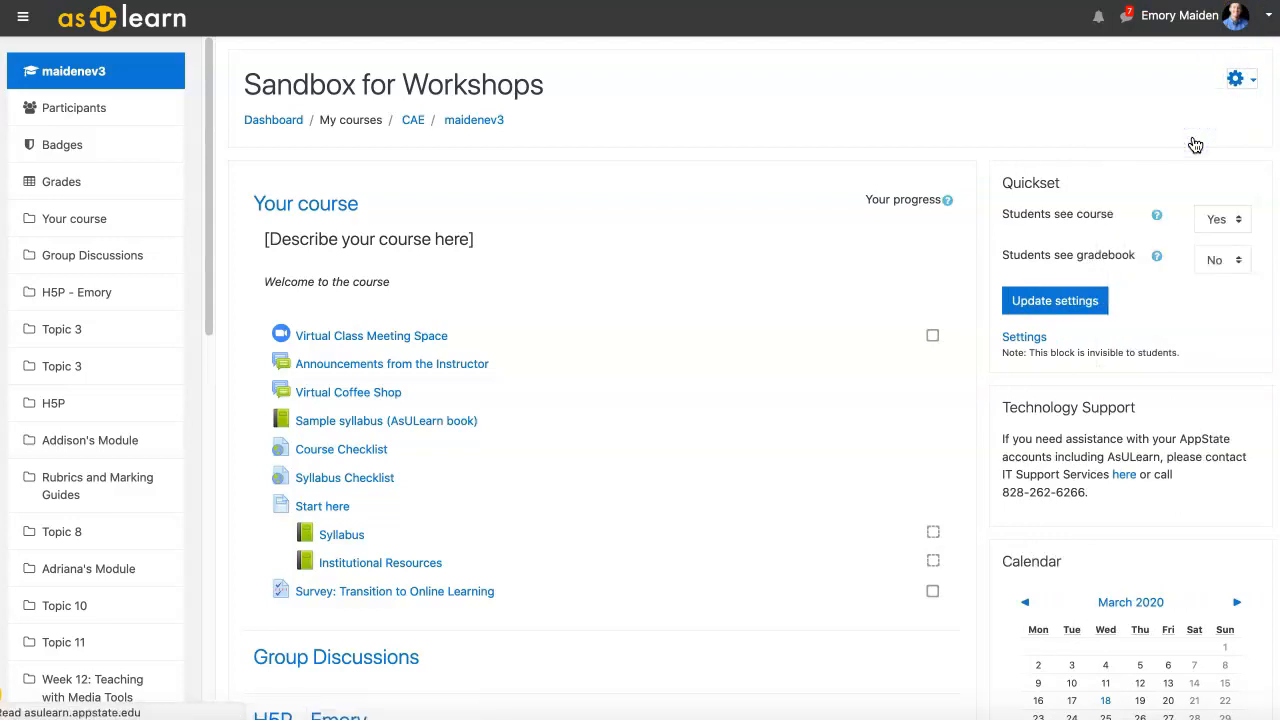
scroll(778, 371, down, 5)
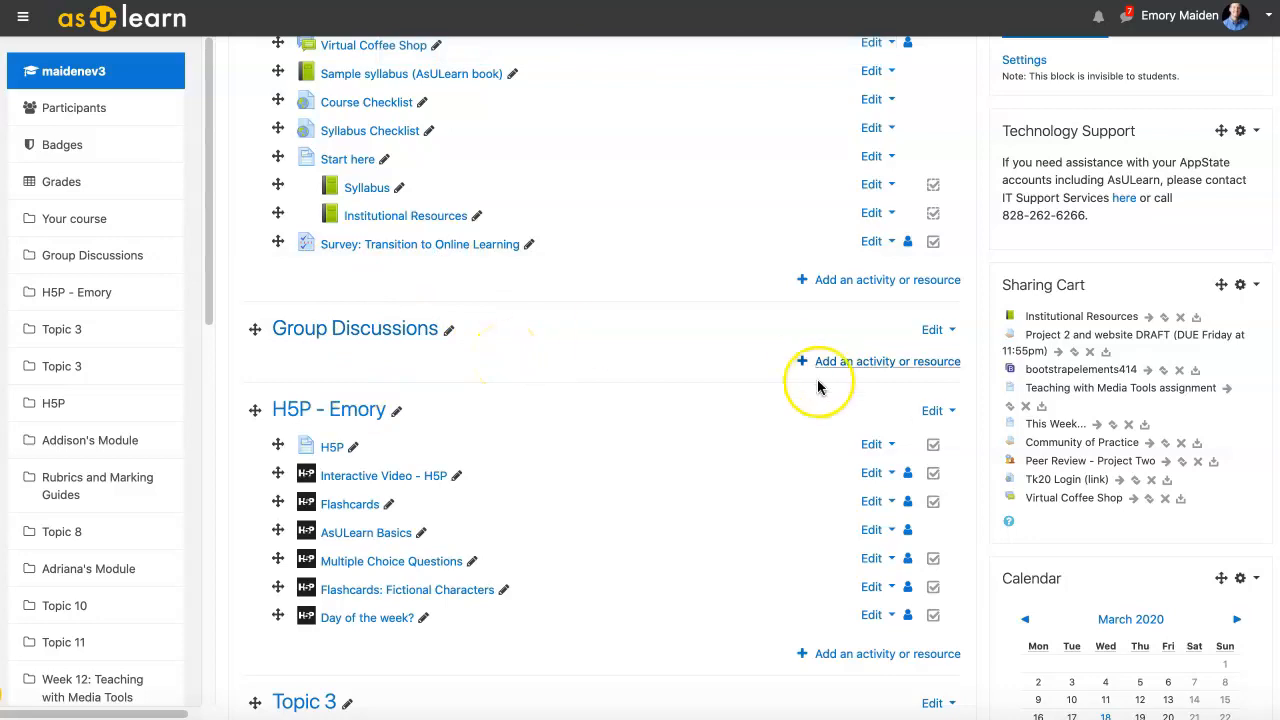
Step: Add a Forum activity to the Group Discussions section
click(886, 363)
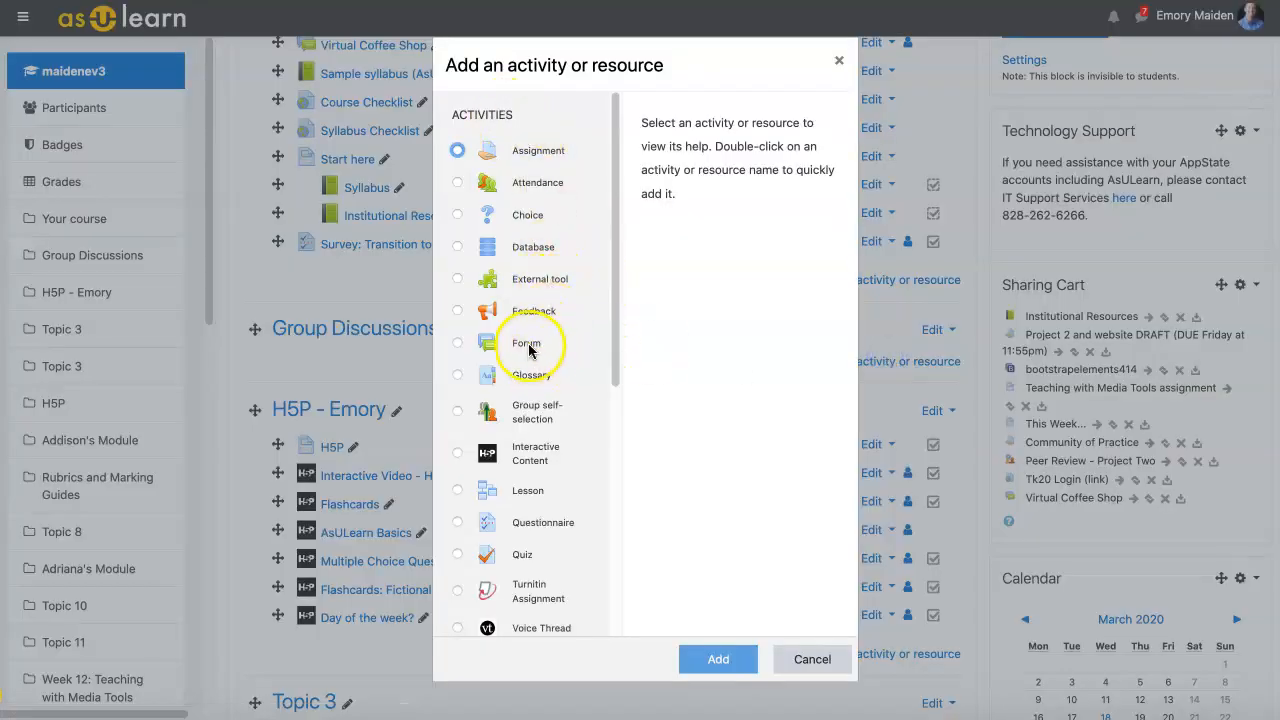
click(458, 343)
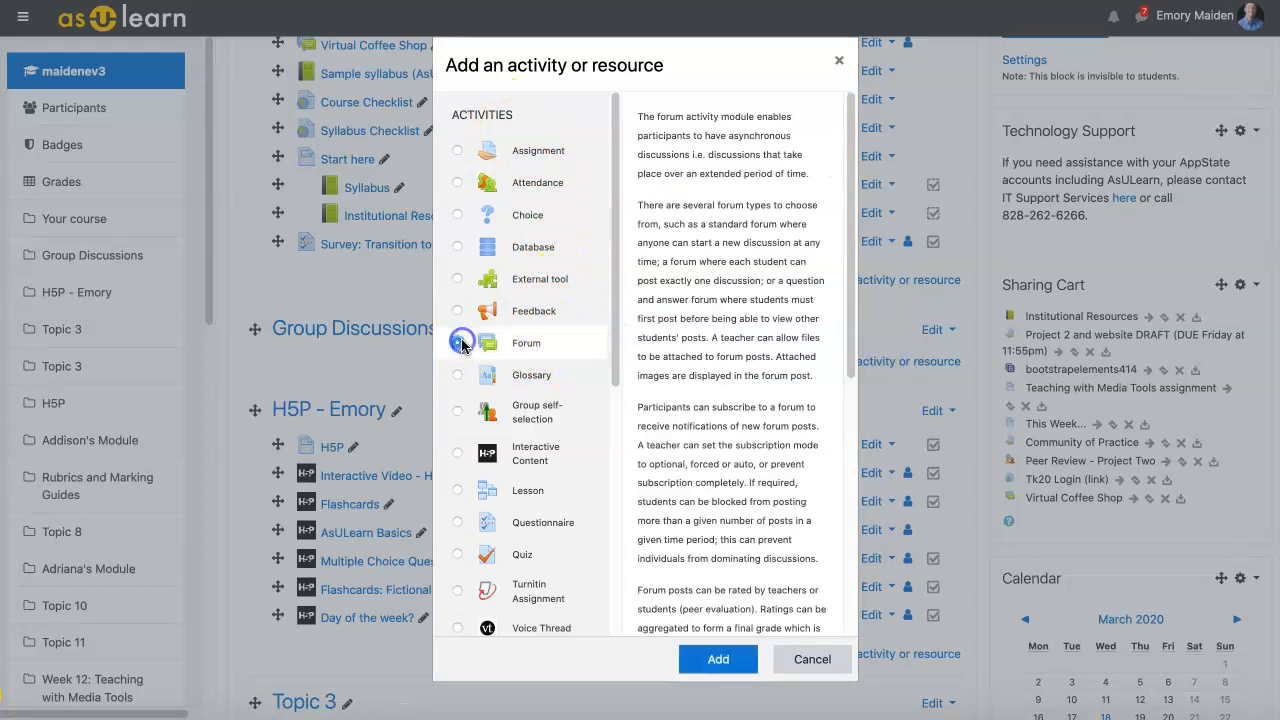
click(720, 661)
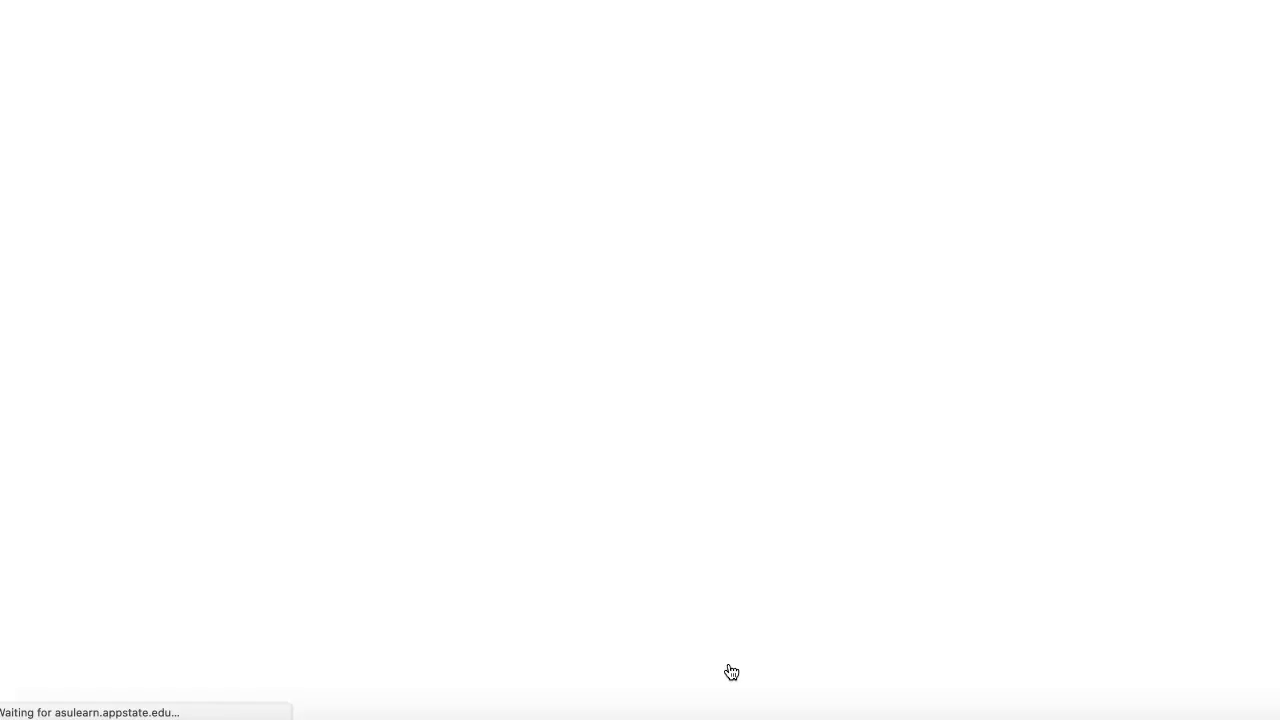
Step: Name the forum 'Discussion Forum' and give it the description 'Directions:'
click(655, 277)
text(Discussio)
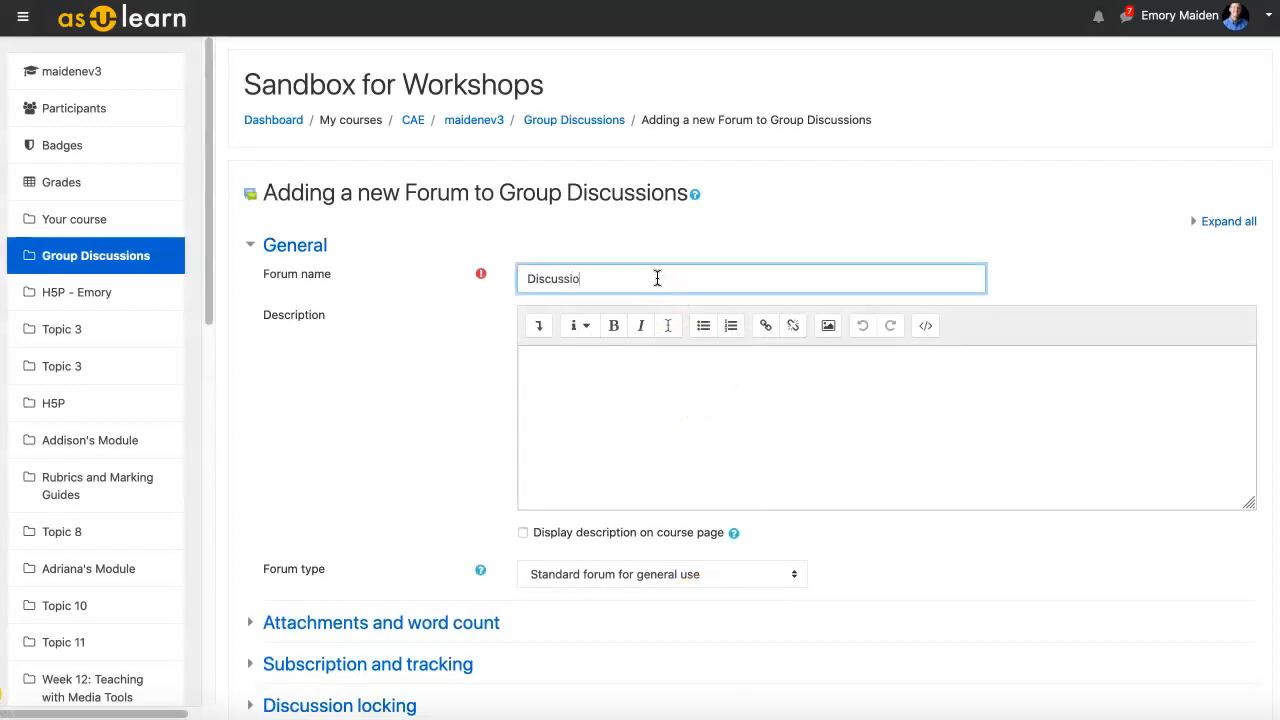
text(n Forum)
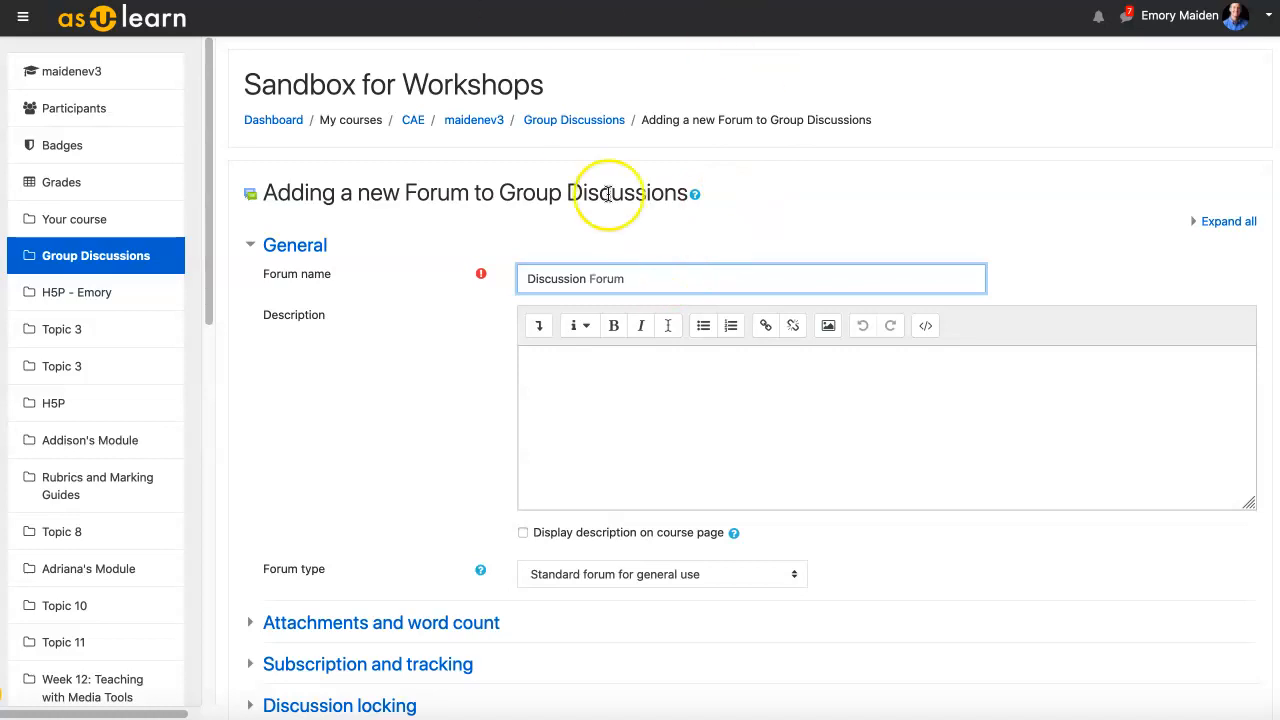
click(678, 445)
text(Directions)
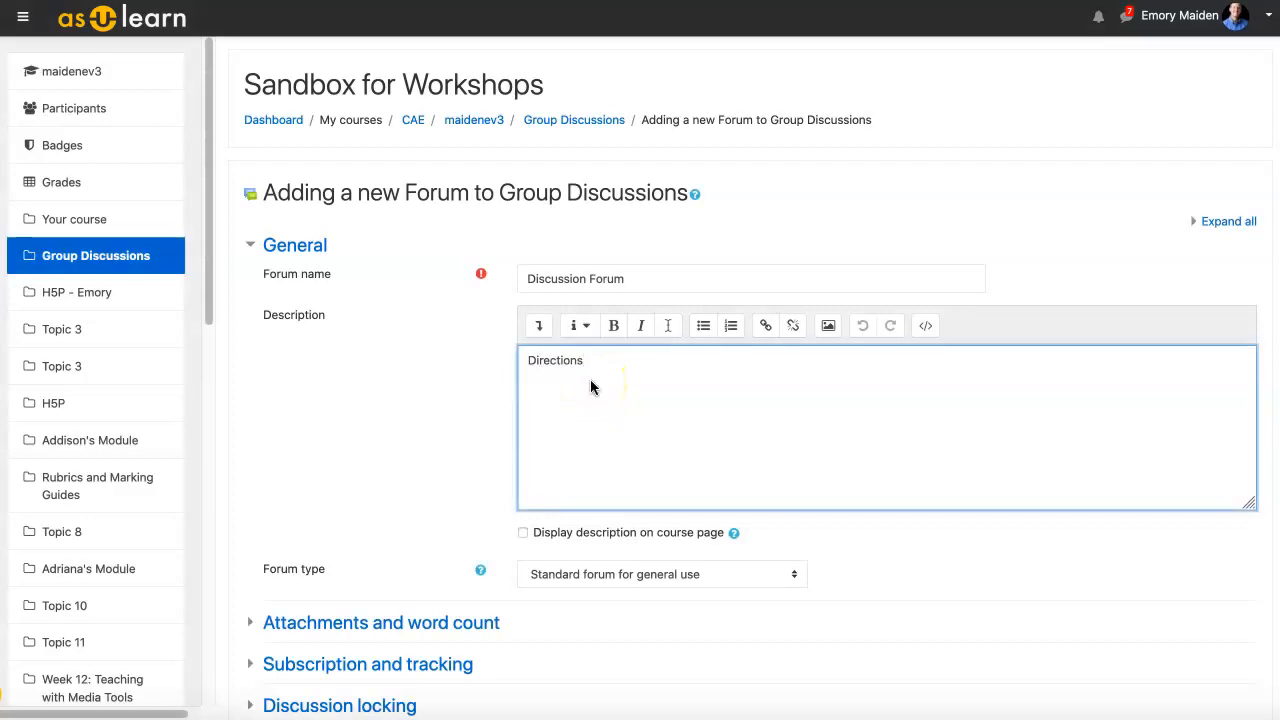
text(:)
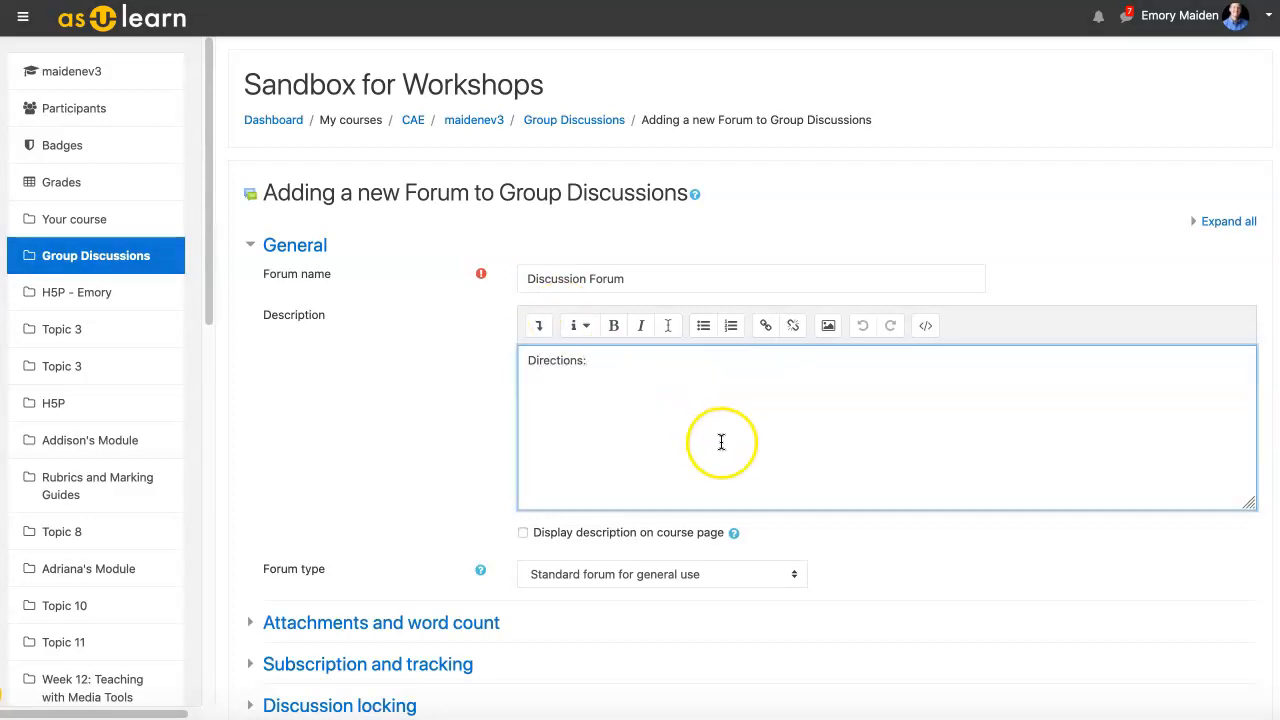
scroll(718, 438, down, 1)
scroll(504, 348, down, 3)
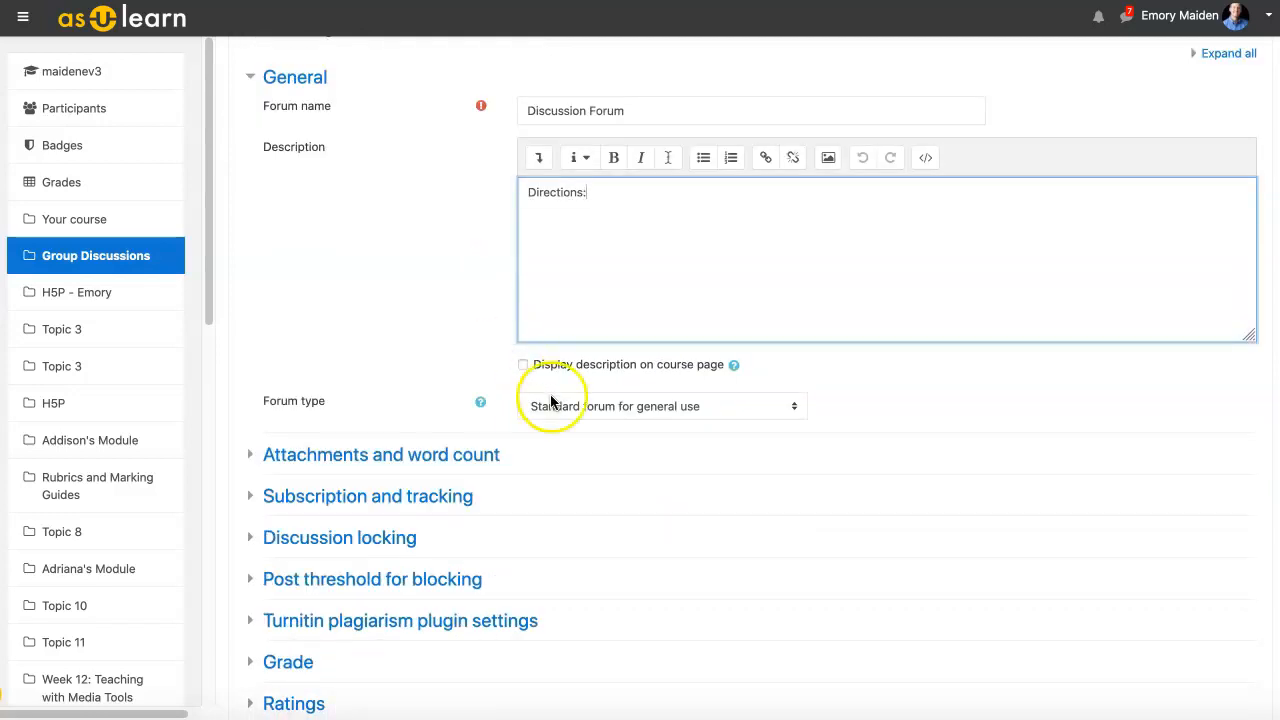
click(924, 402)
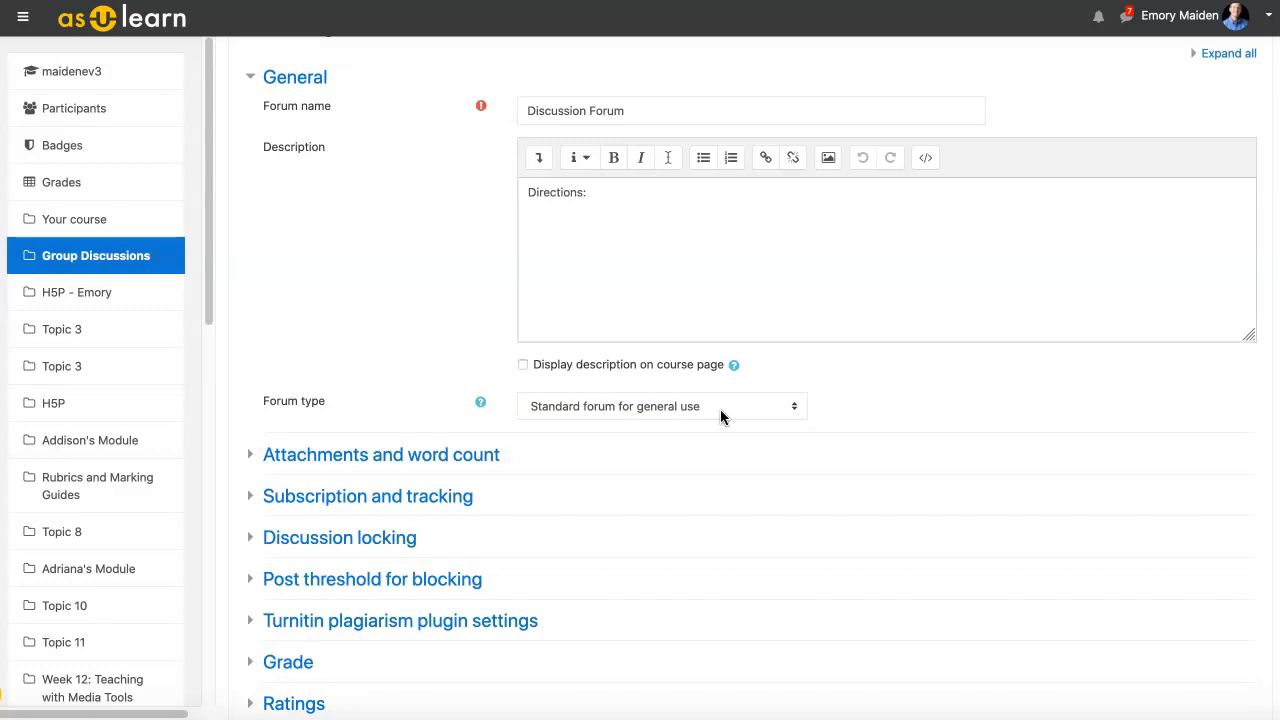
scroll(722, 417, down, 5)
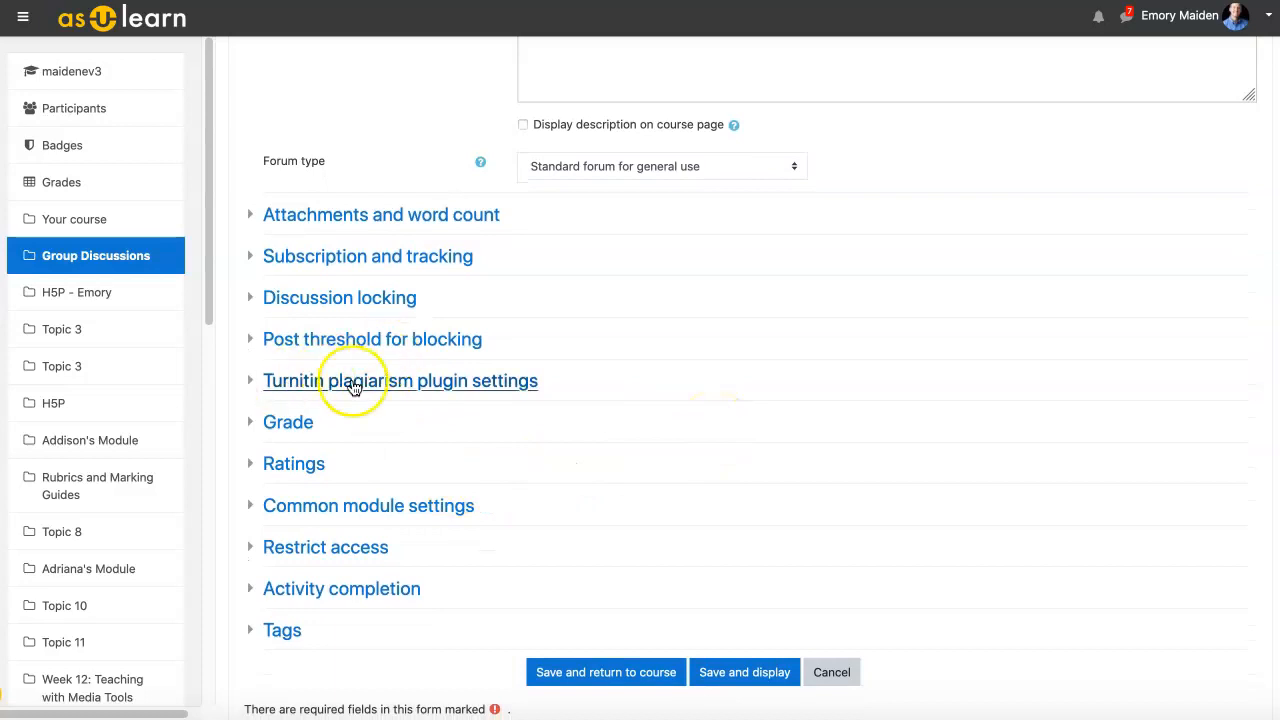
Step: Review the Grade and Ratings settings, then save the forum and return to the course
click(302, 420)
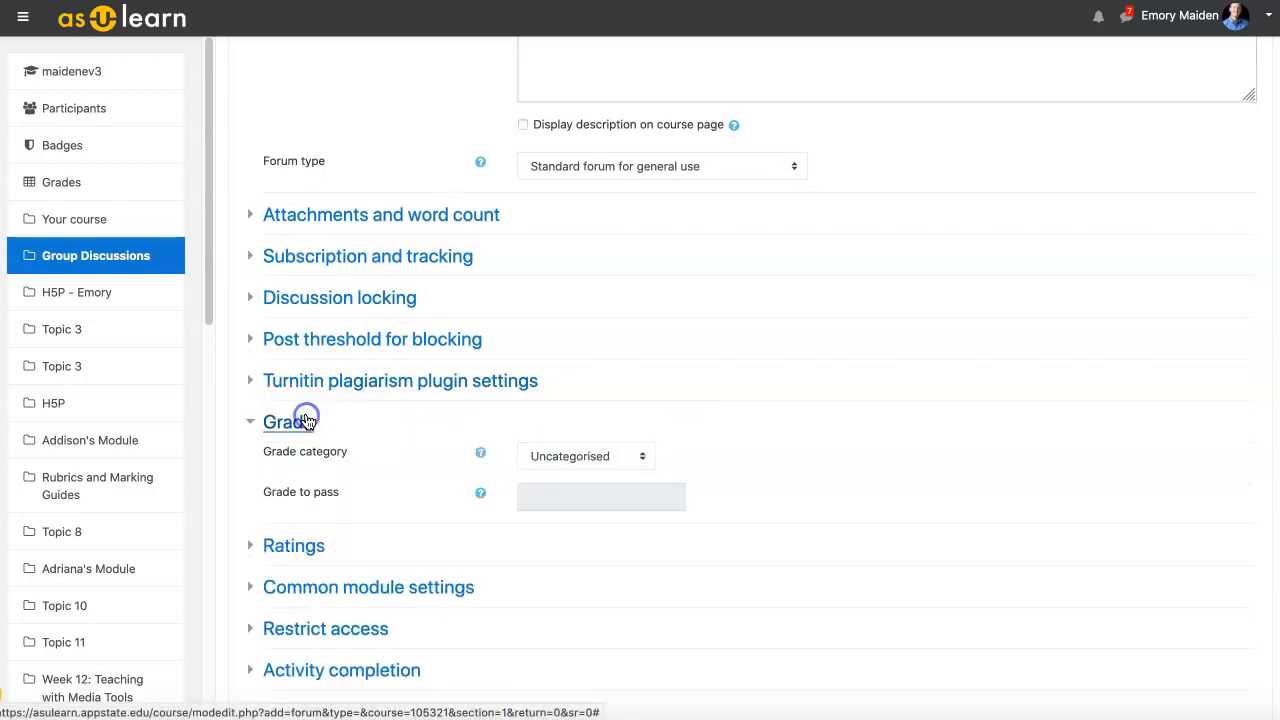
click(298, 545)
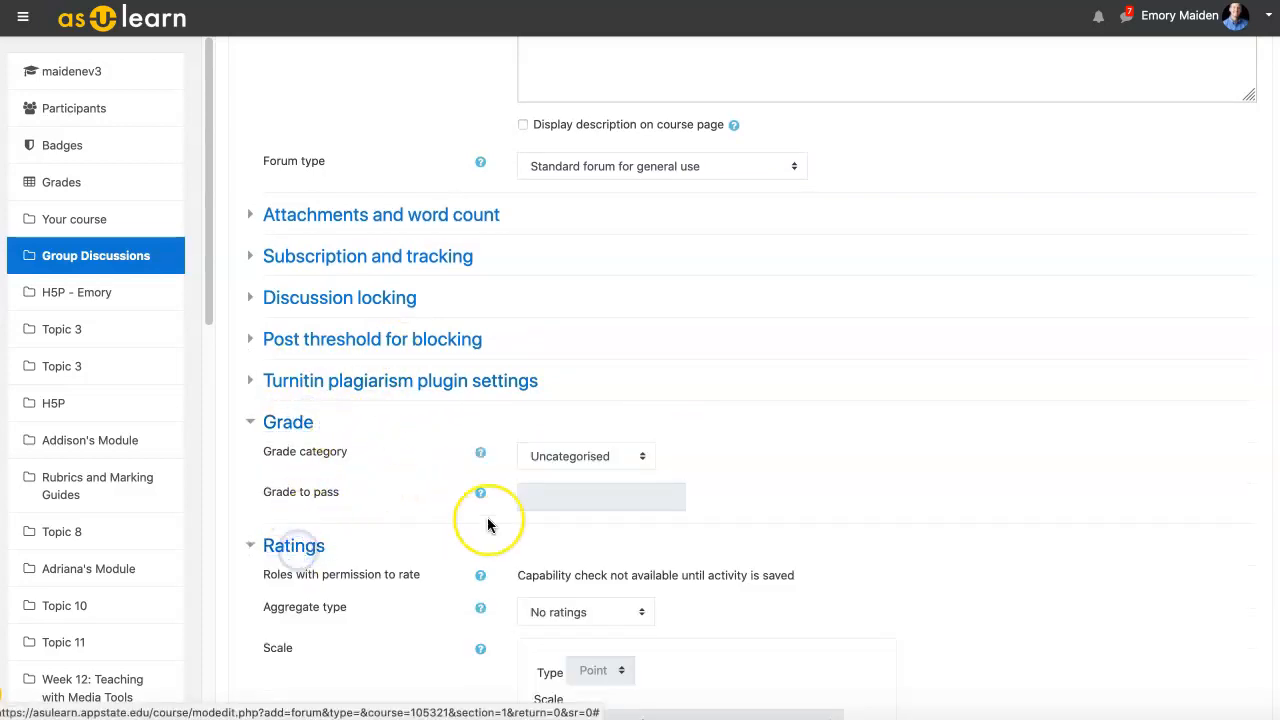
scroll(486, 522, down, 2)
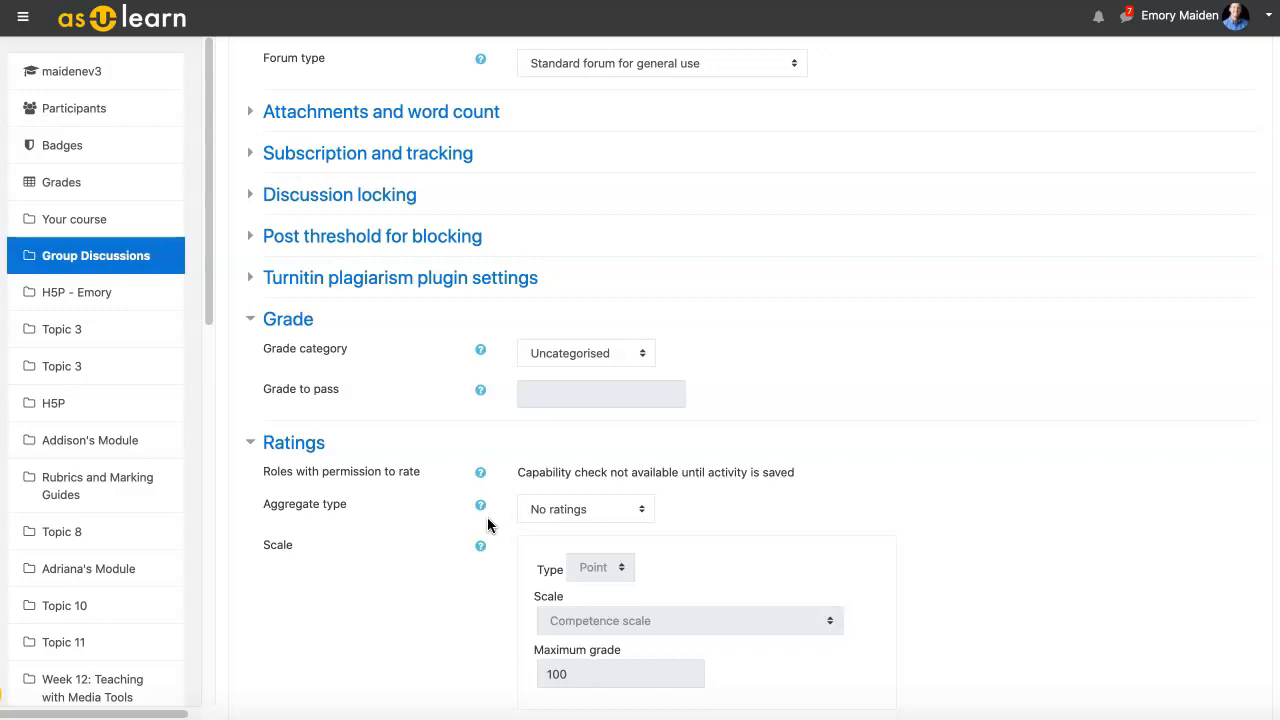
scroll(857, 394, up, 5)
scroll(857, 394, down, 1)
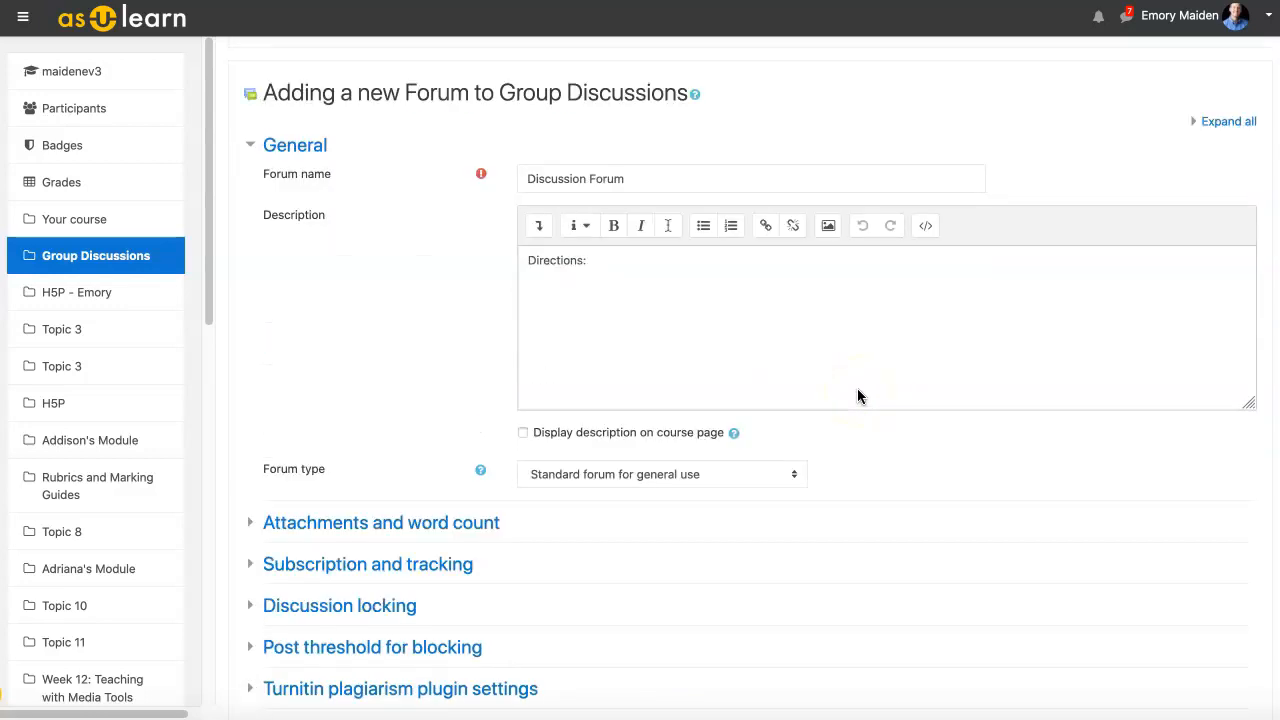
scroll(857, 394, down, 15)
click(614, 565)
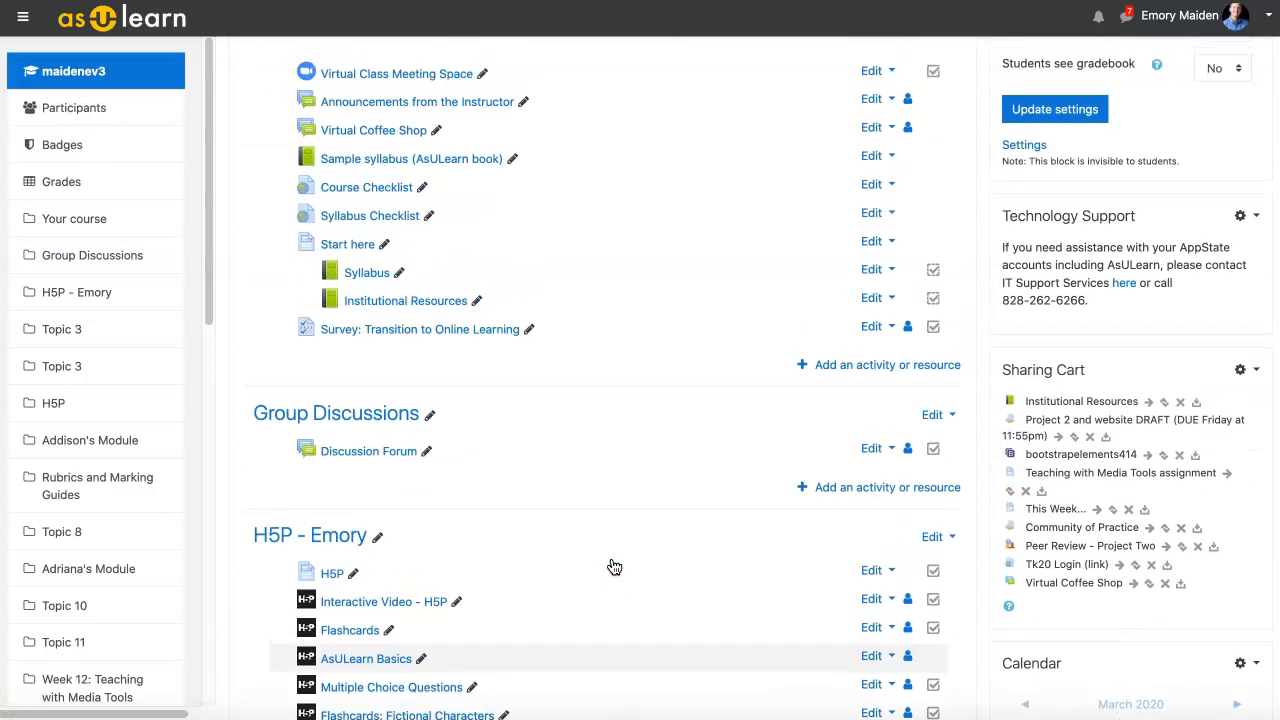
Step: Scroll the course page to confirm Discussion Forum is listed under Group Discussions
scroll(614, 567, up, 6)
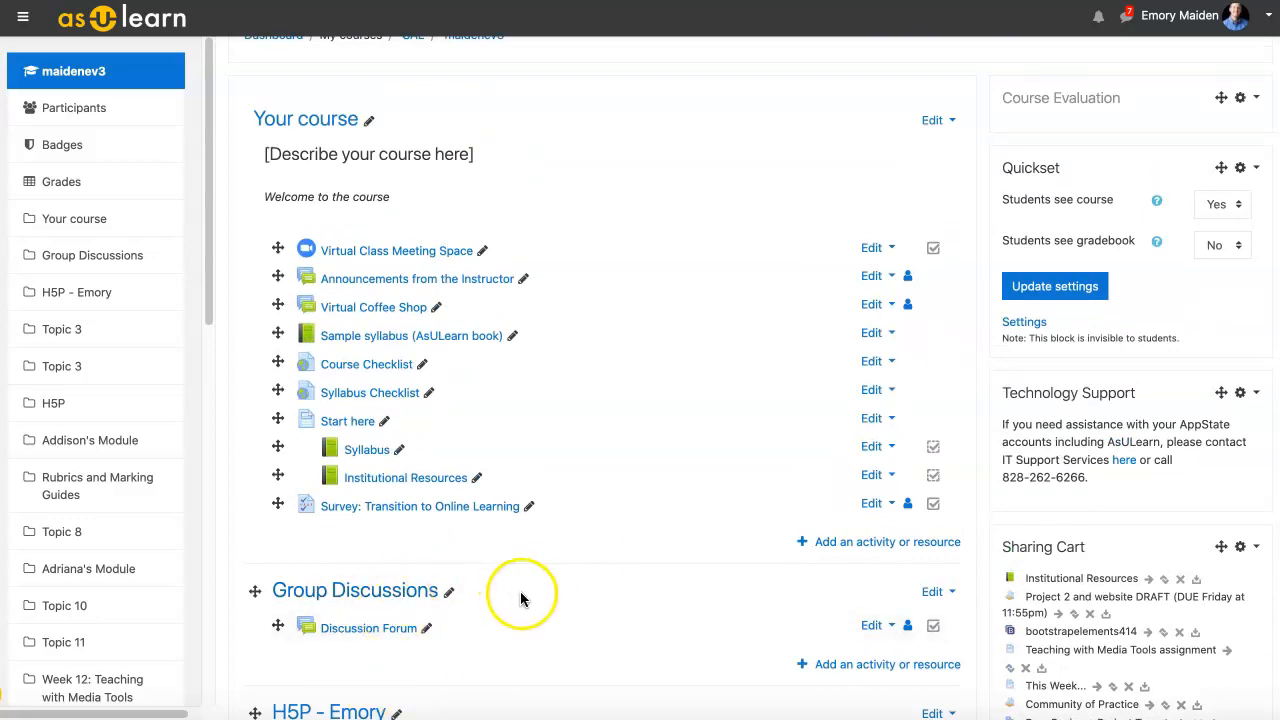
scroll(734, 488, down, 1)
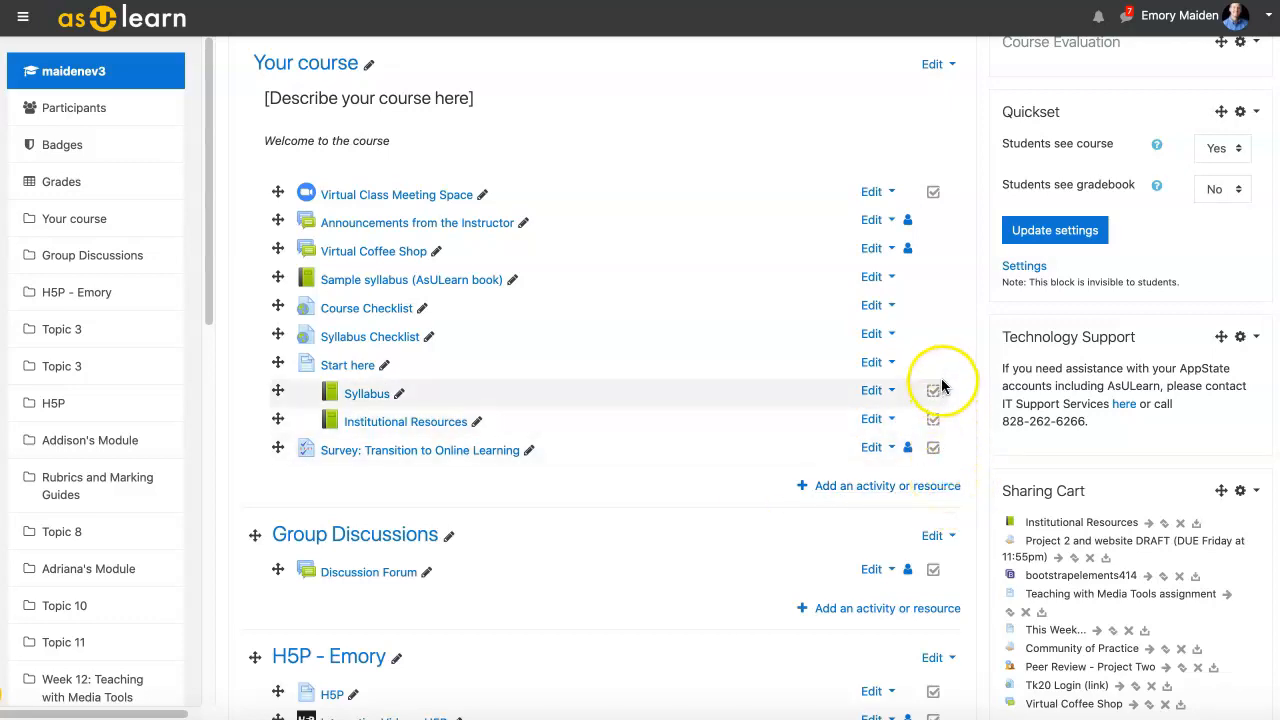
click(909, 223)
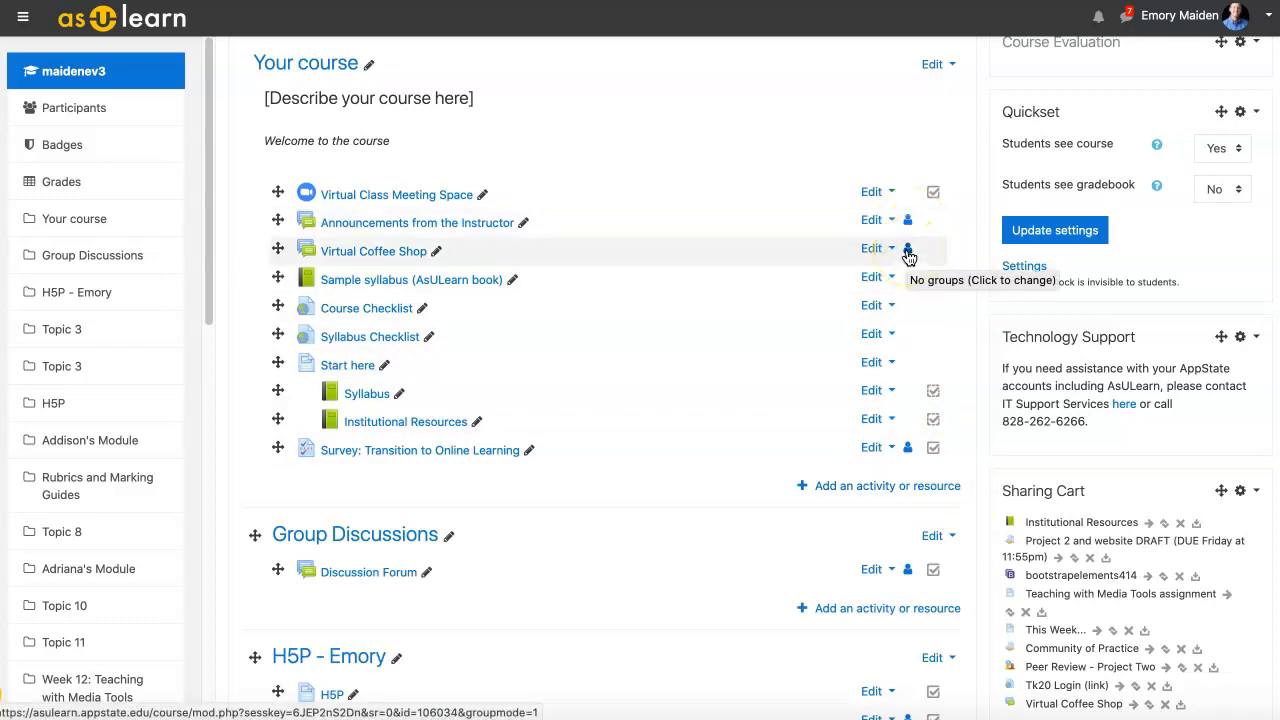
click(908, 252)
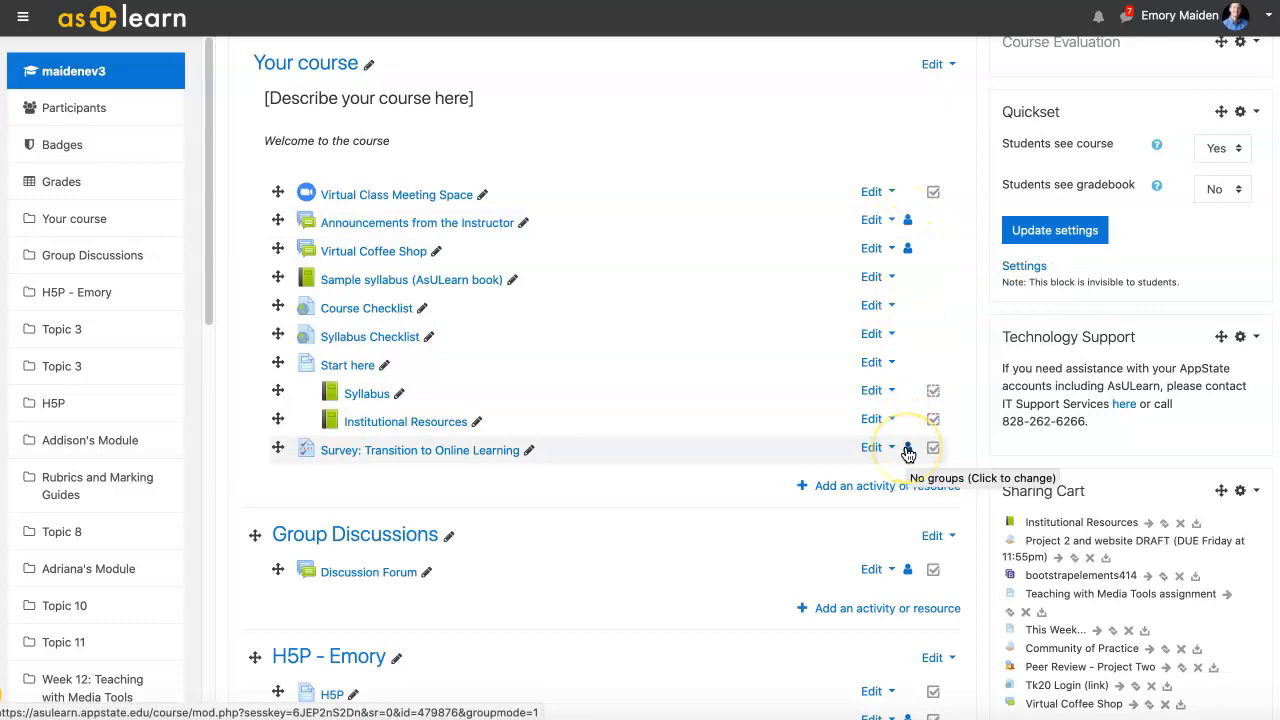
click(908, 449)
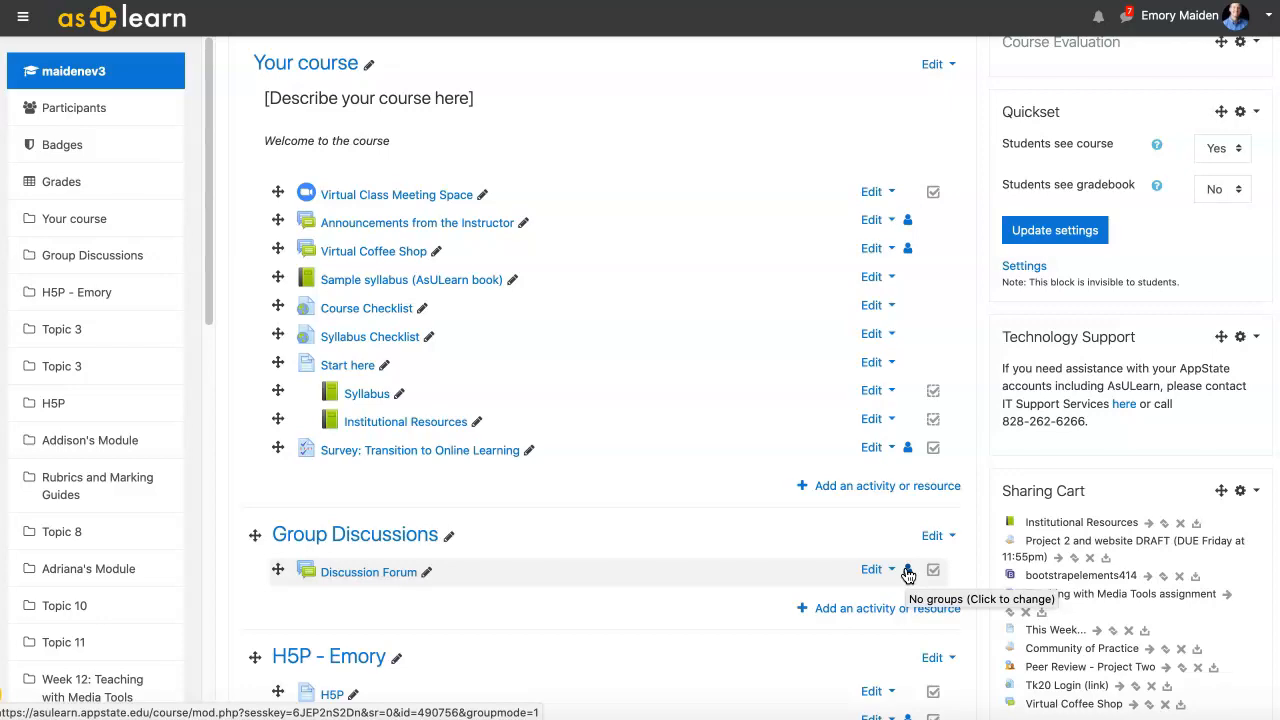
click(908, 572)
scroll(798, 418, down, 1)
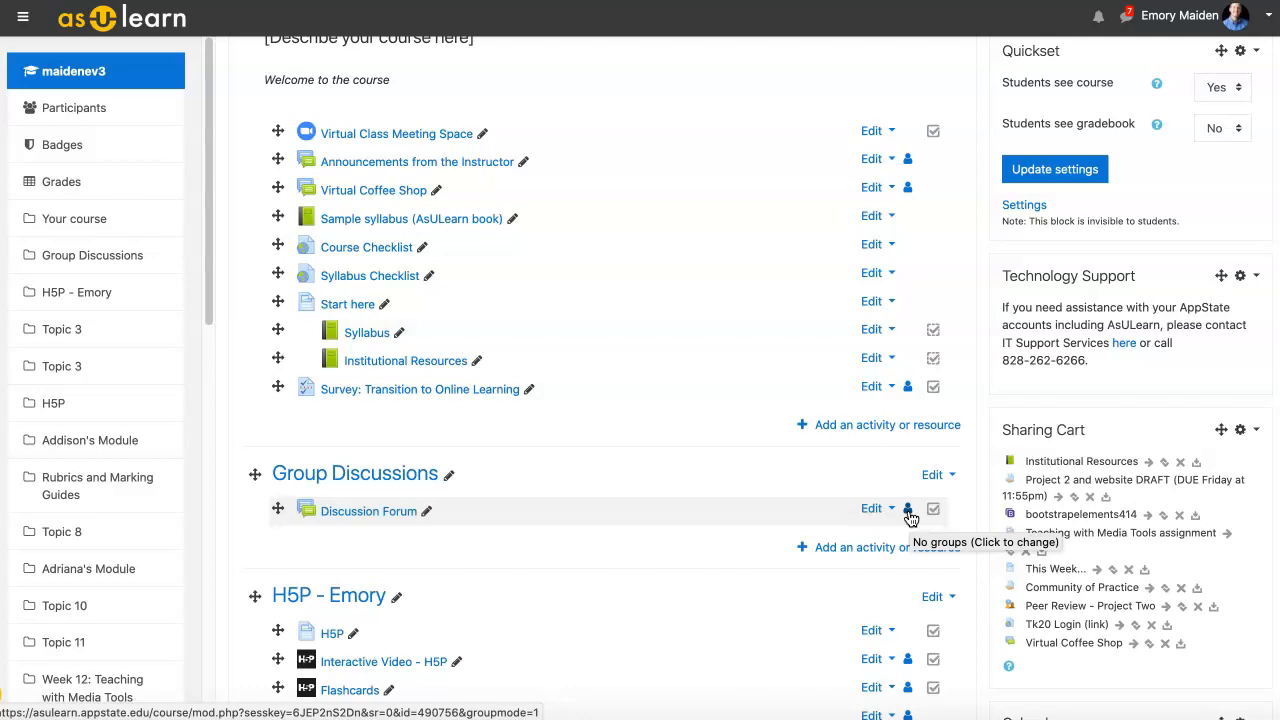
Step: Set Discussion Forum's group mode to Separate groups and open the forum page
click(908, 512)
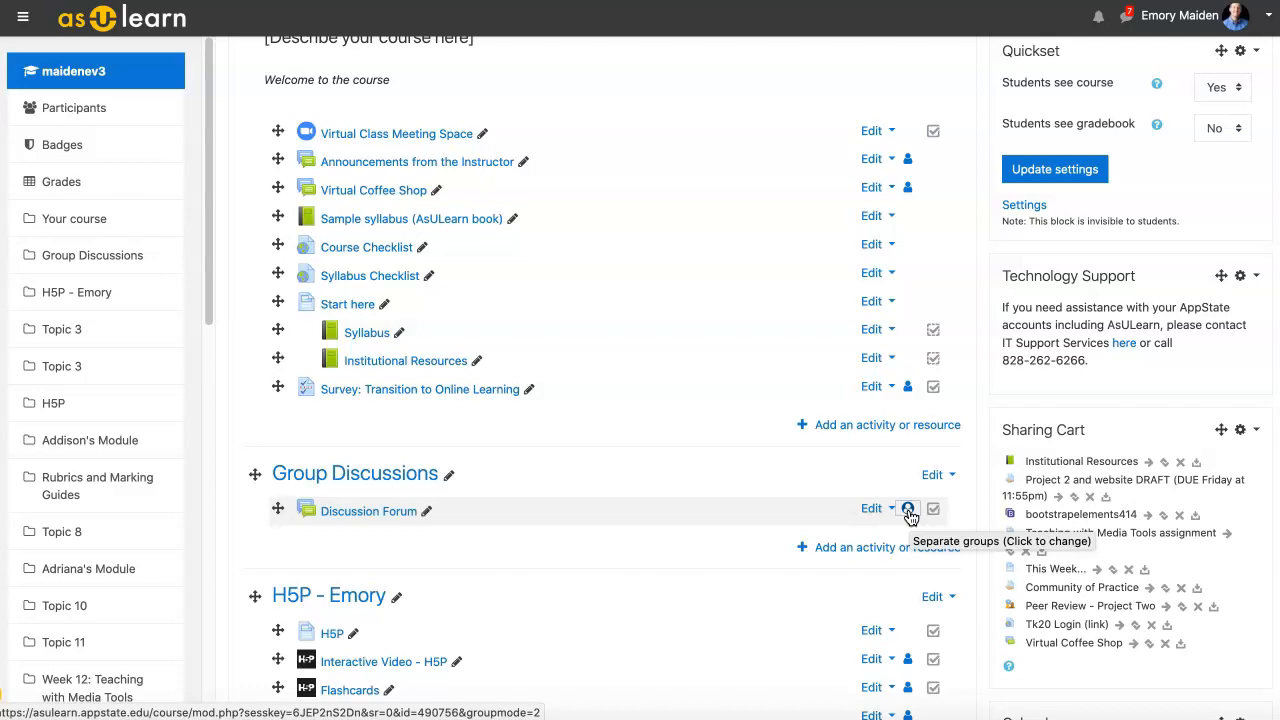
click(909, 512)
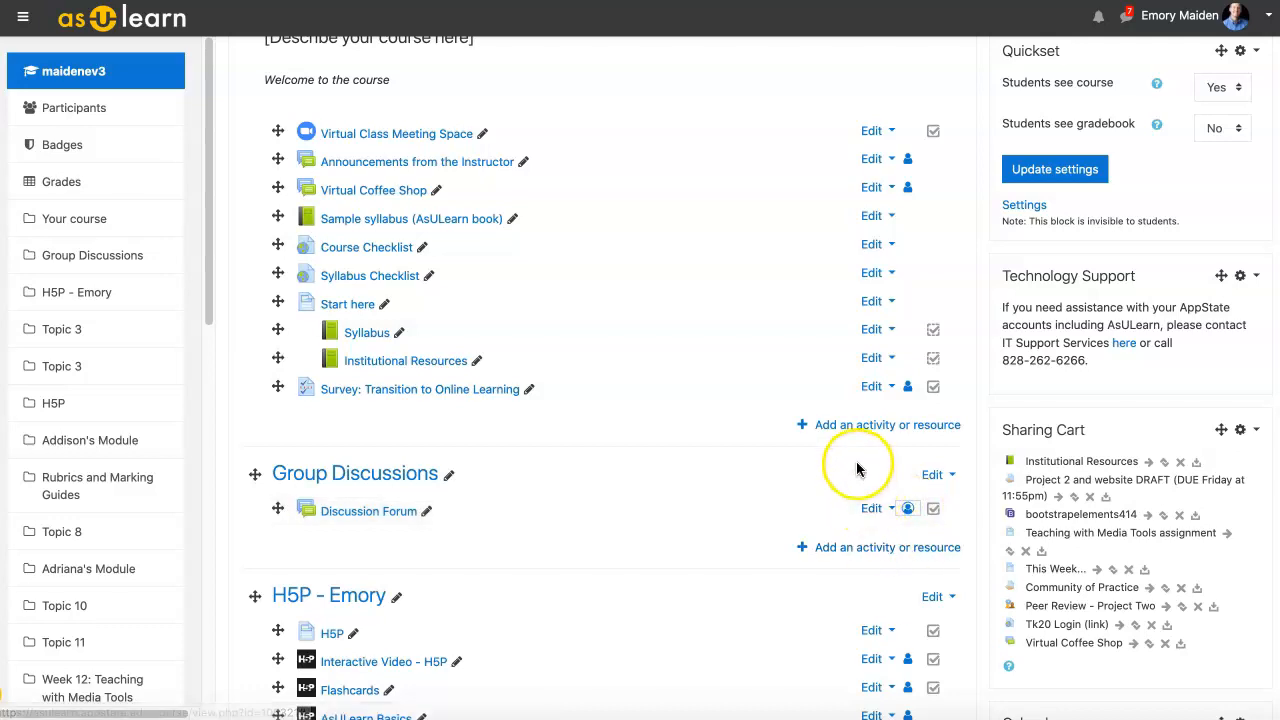
click(908, 510)
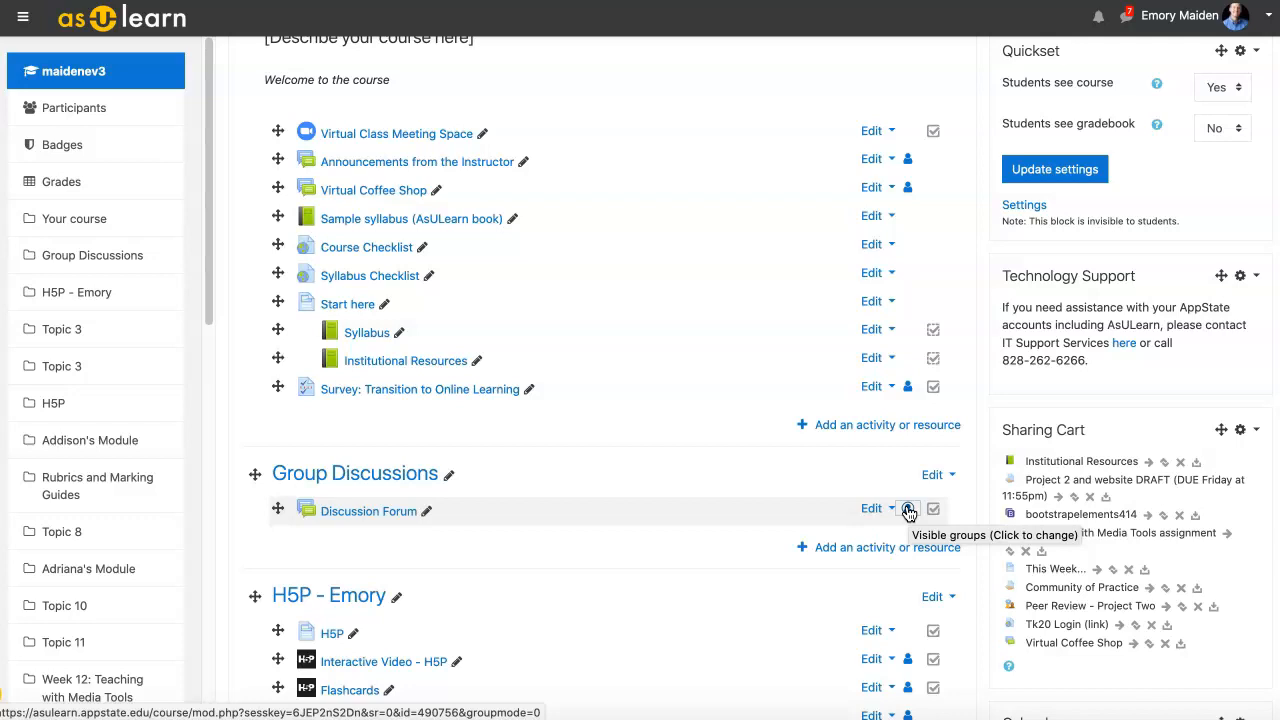
click(907, 510)
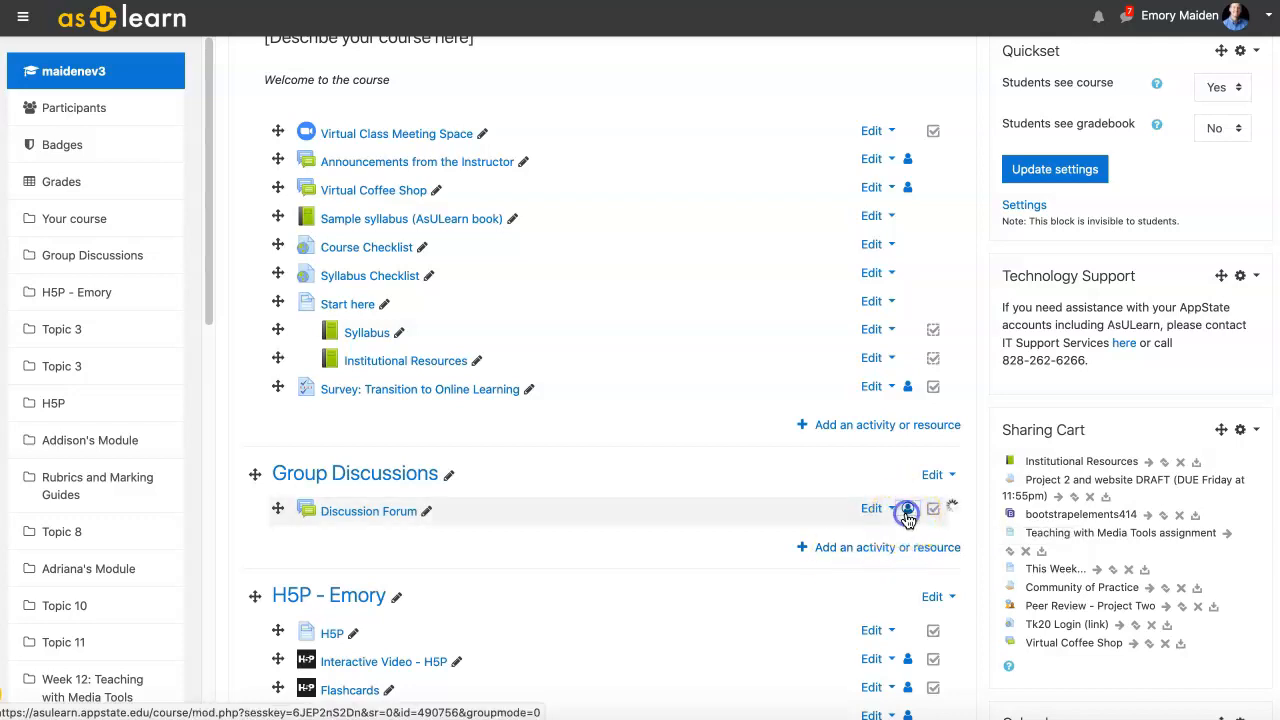
click(907, 510)
click(908, 511)
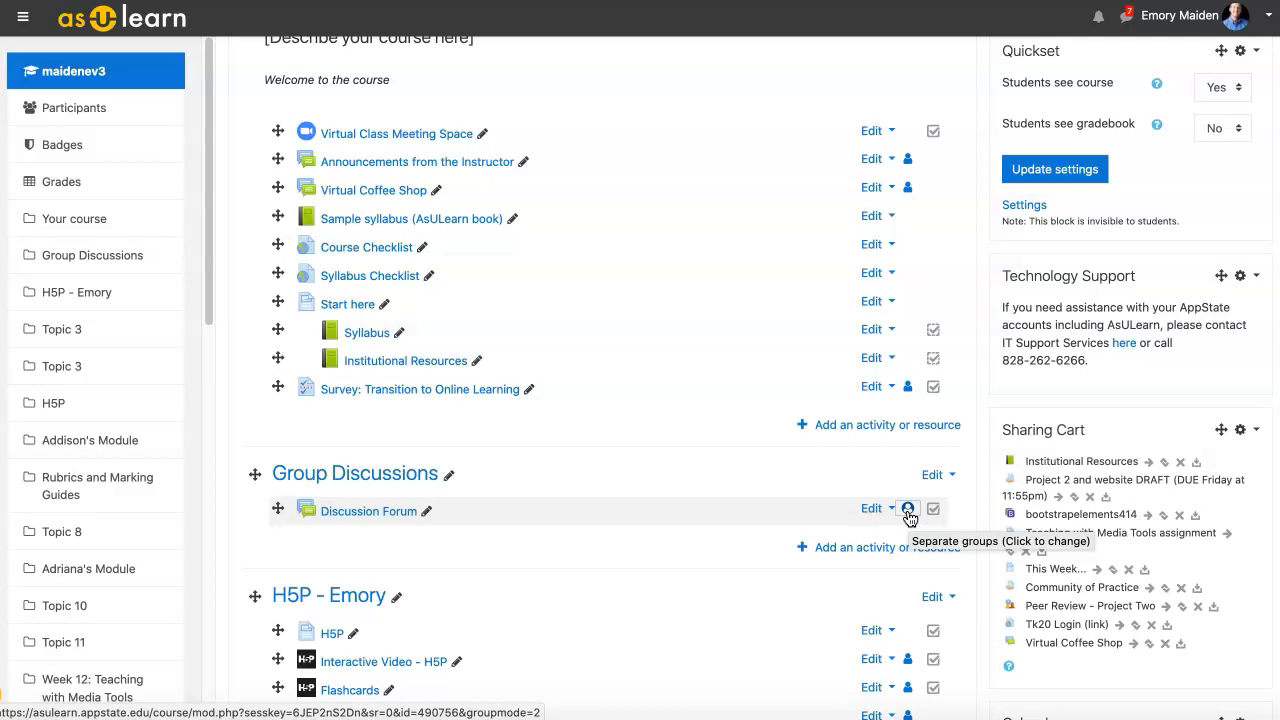
click(394, 513)
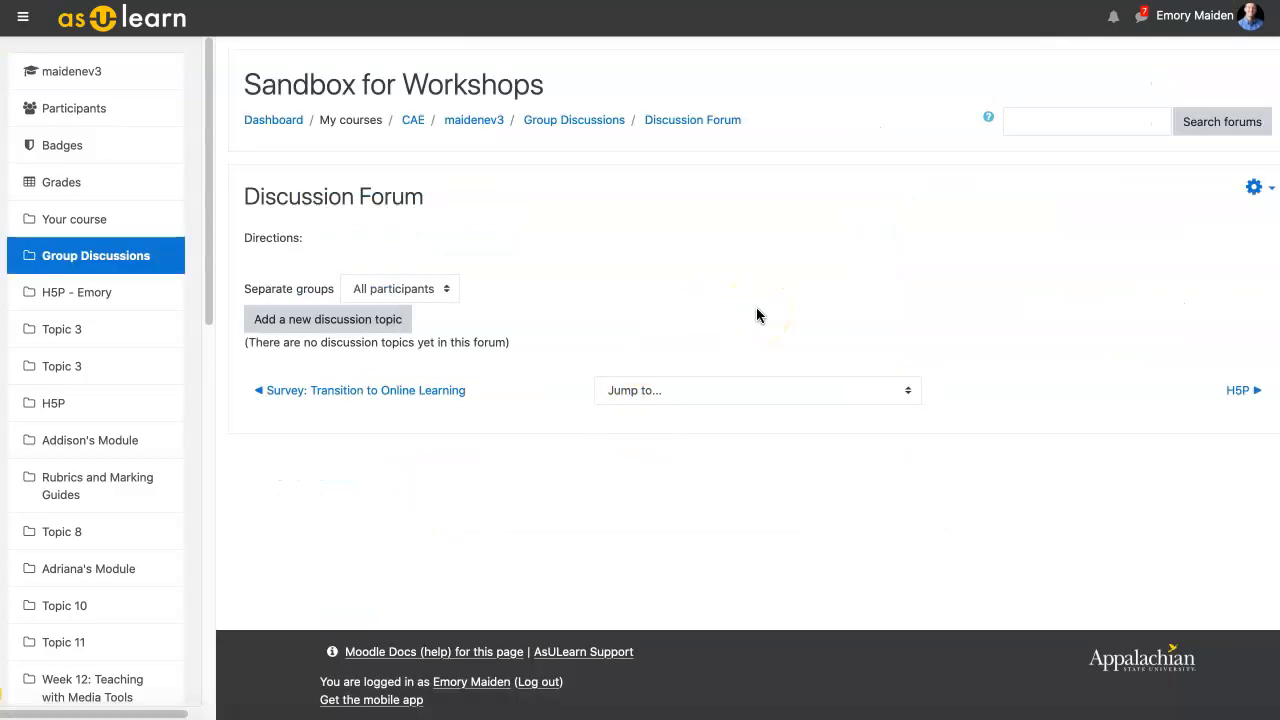
Step: Check the forum's Separate groups list, leaving All participants selected
click(447, 287)
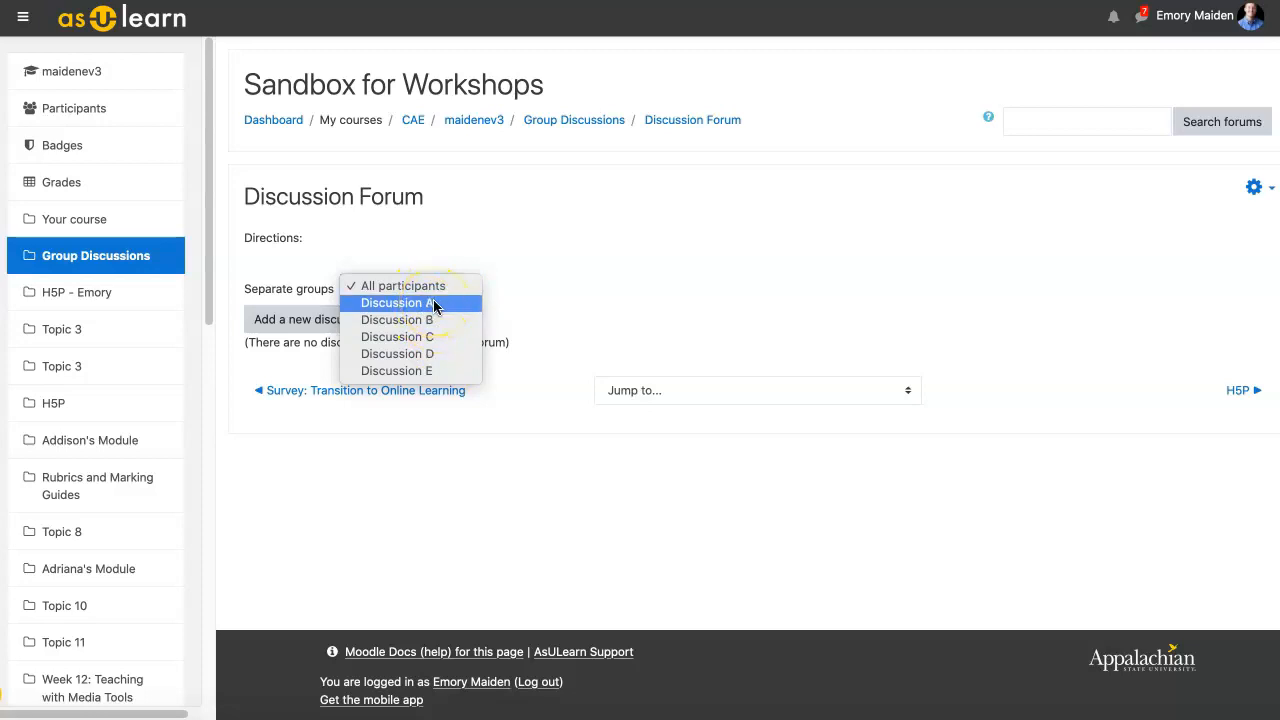
click(543, 251)
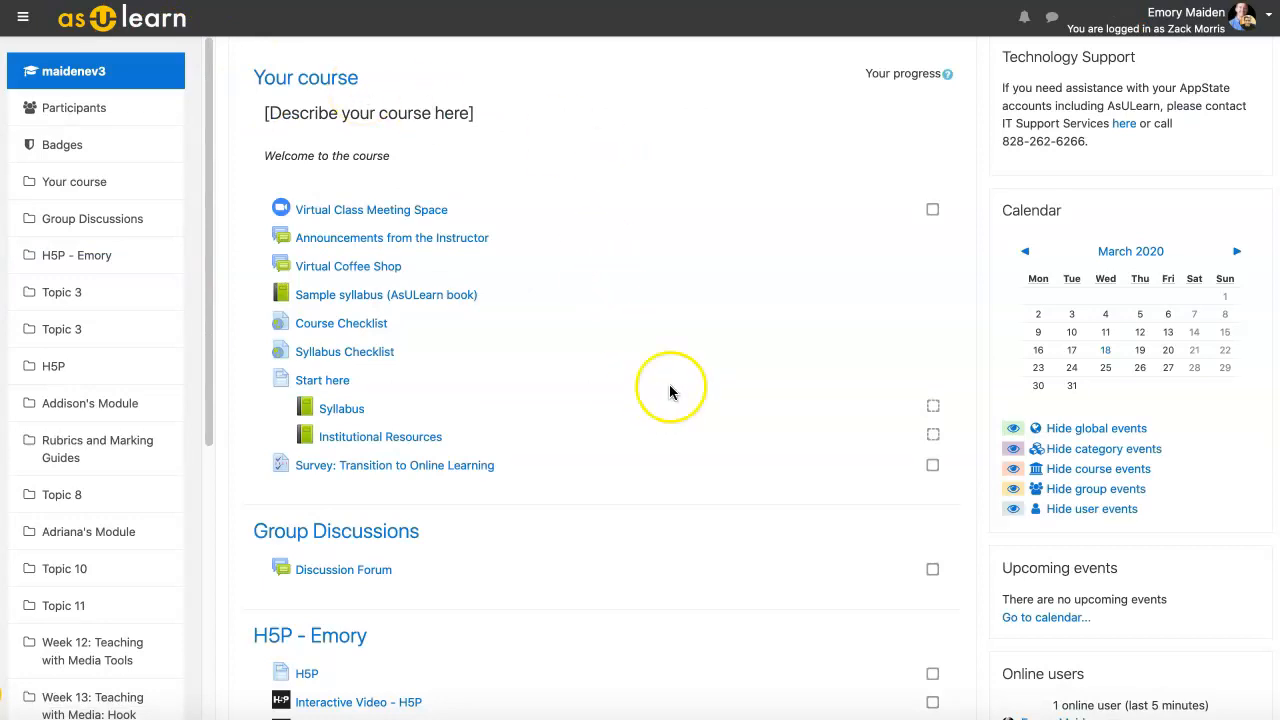
Step: Open Discussion Forum as the student and confirm it shows 'Separate groups: Discussion A'
click(352, 574)
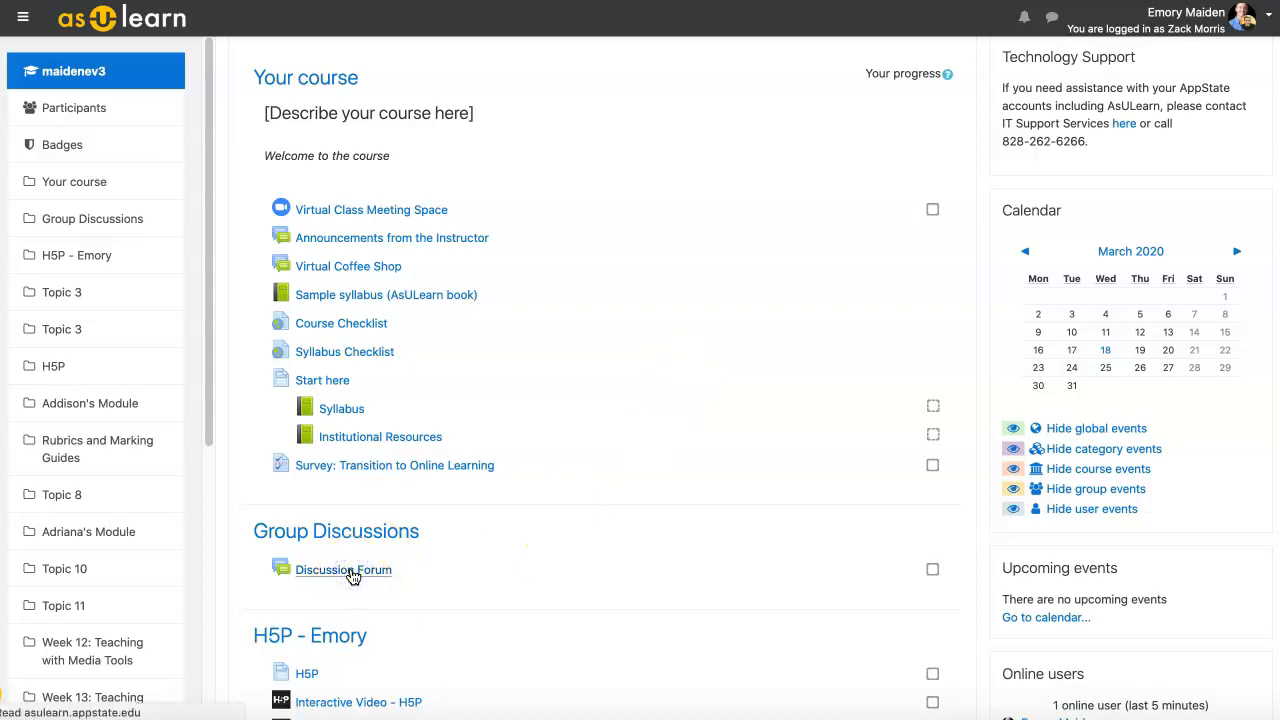
drag(245, 281, 430, 287)
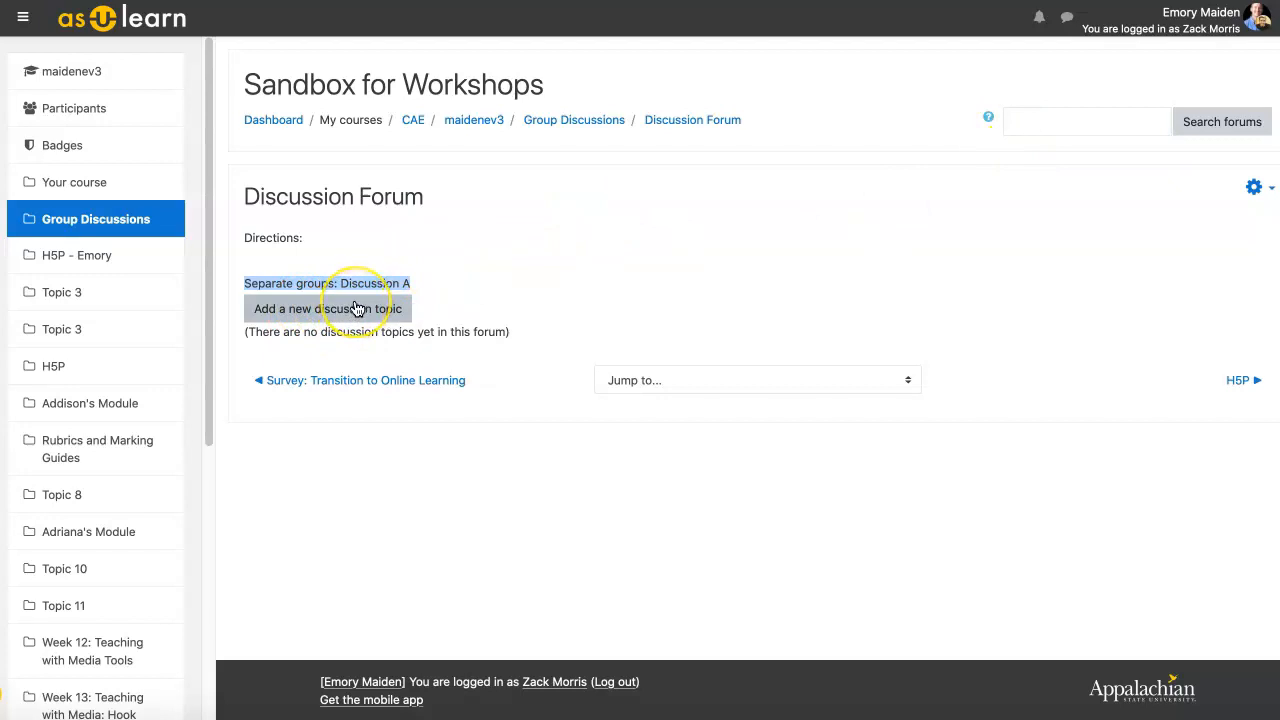
click(400, 237)
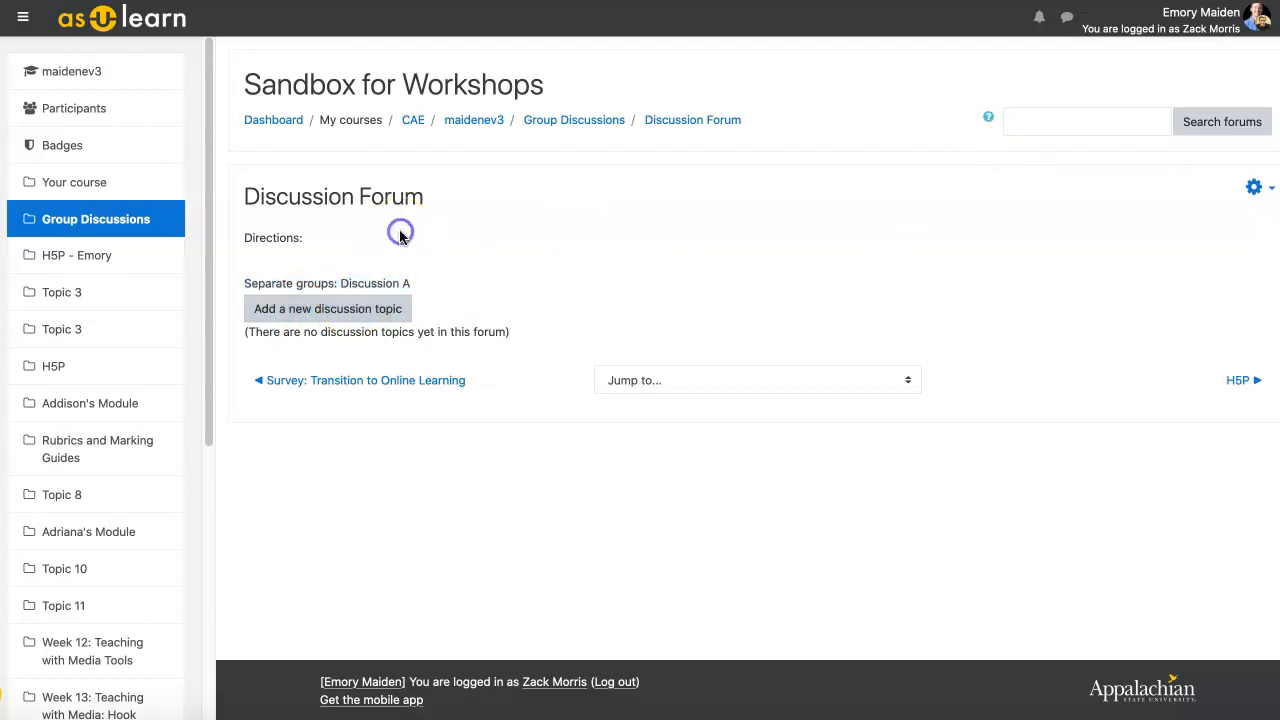